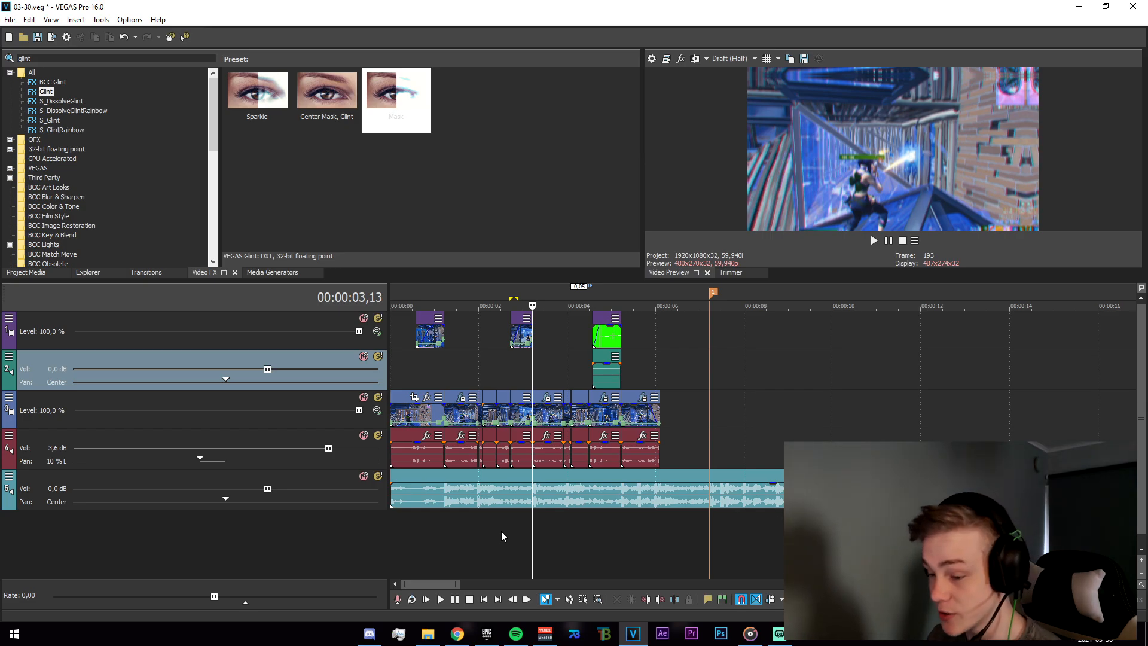
# Play the montage timeline from the start to preview the edit.
pyautogui.scroll(2, 501, 531)
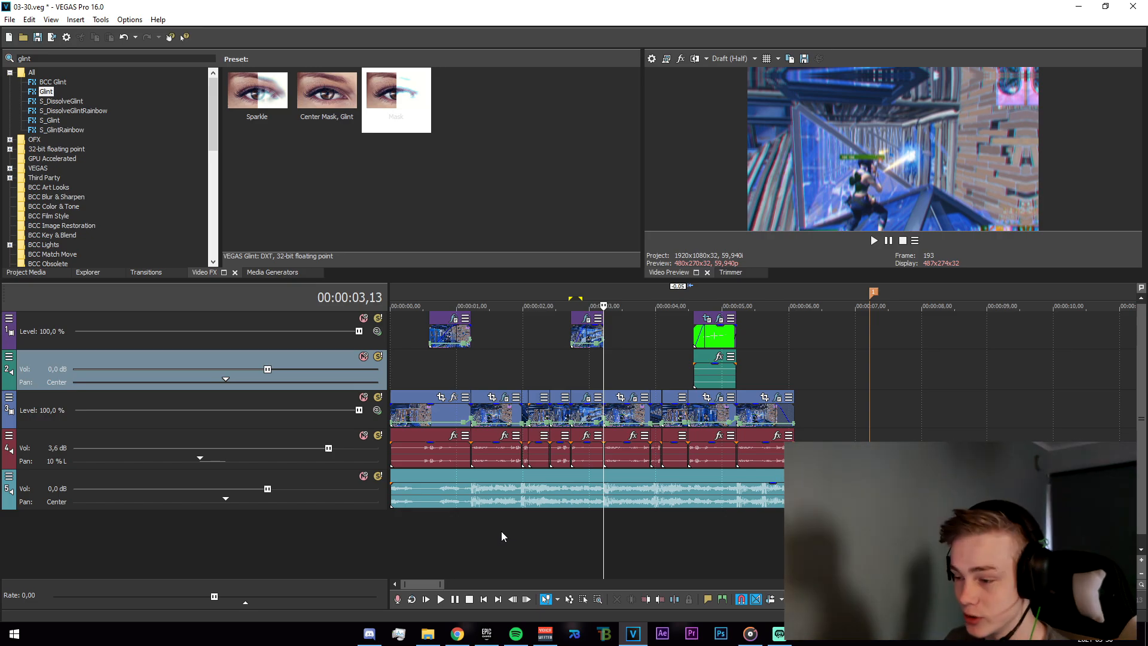
pyautogui.scroll(2, 466, 392)
pyautogui.scroll(-4, 467, 391)
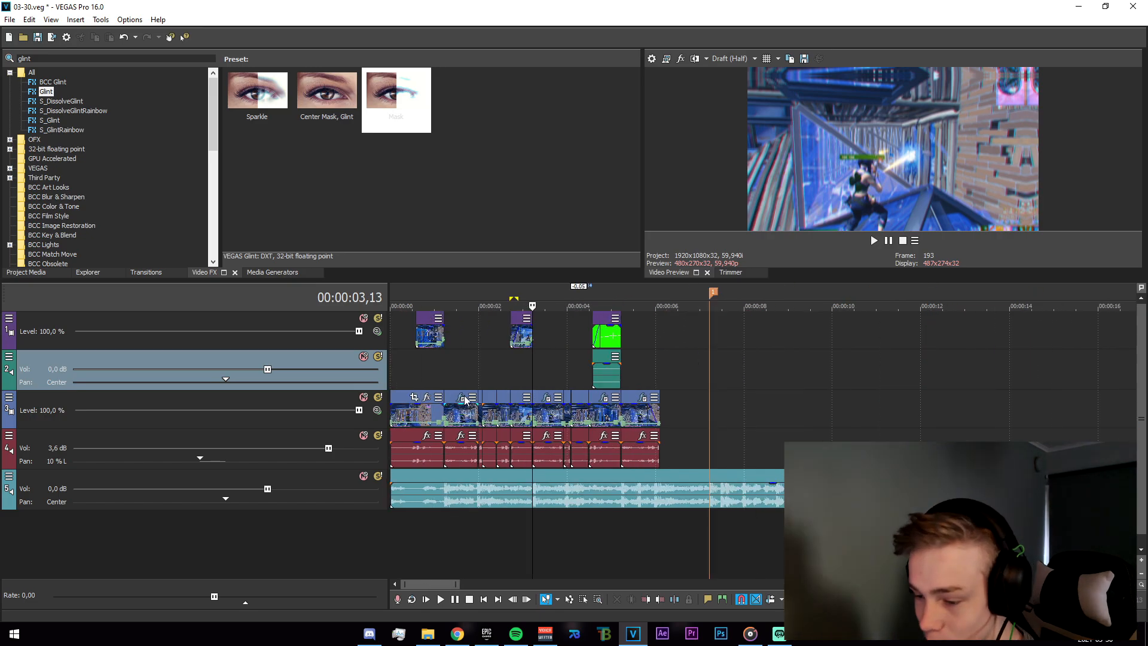
pyautogui.scroll(1, 466, 381)
pyautogui.moveTo(522, 373); pyautogui.dragTo(288, 415)
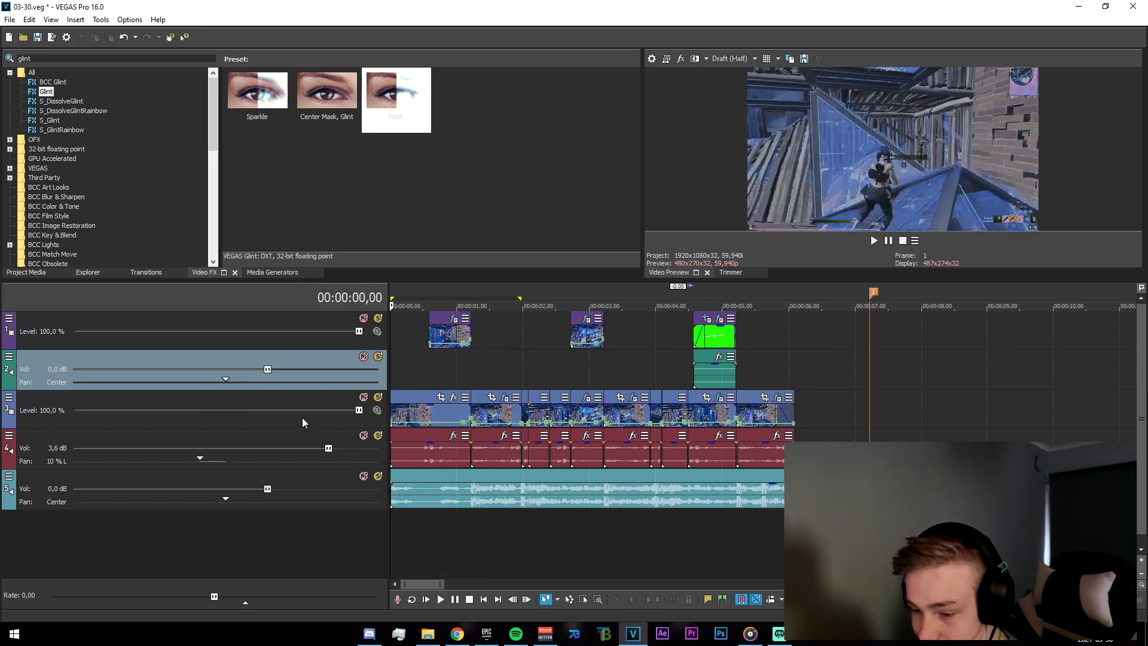
pyautogui.scroll(2, 513, 465)
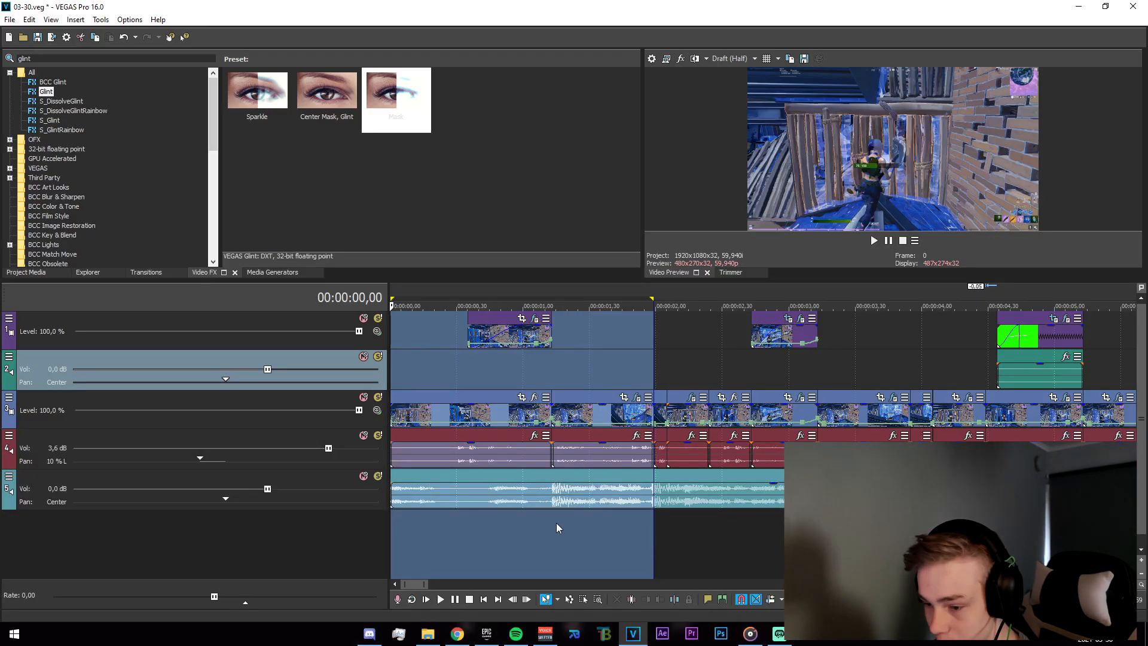
pyautogui.press('space')
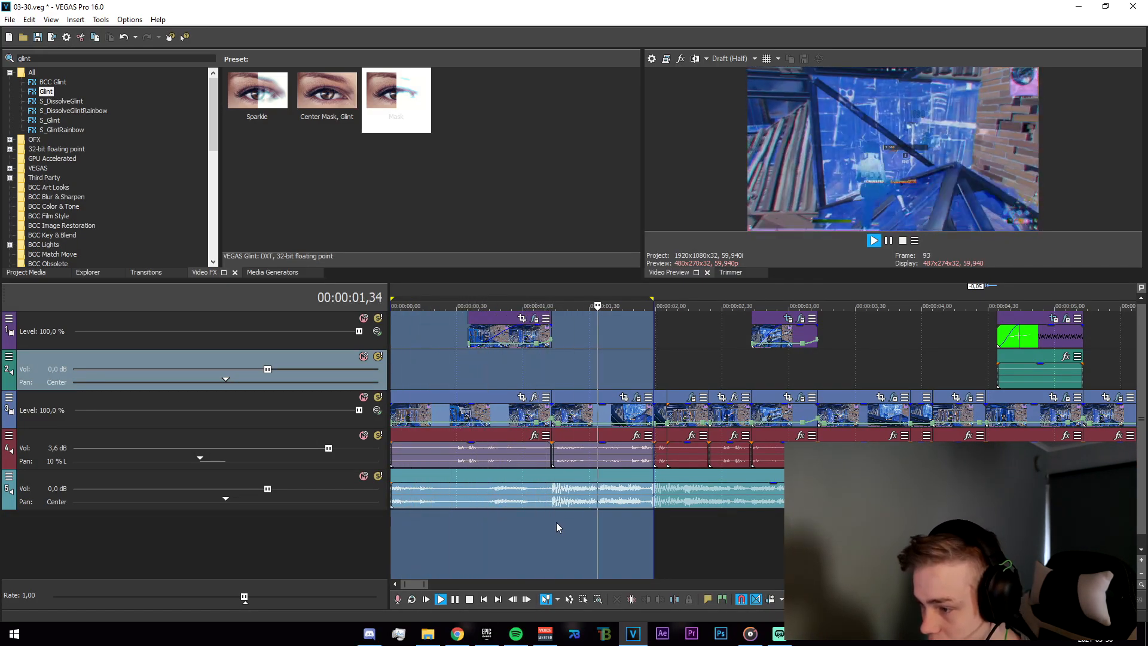
# Scrub through the opening clips on the timeline to review them.
pyautogui.moveTo(472, 374); pyautogui.dragTo(538, 362)
pyautogui.moveTo(468, 369); pyautogui.dragTo(582, 381)
pyautogui.click(583, 381)
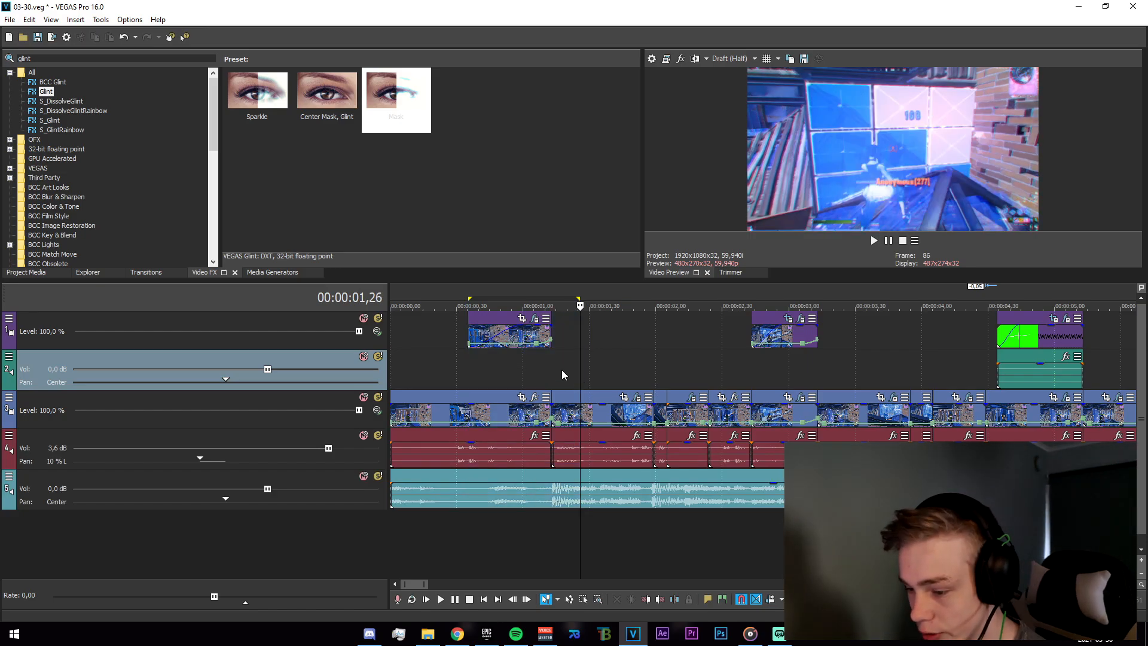
pyautogui.click(554, 384)
pyautogui.scroll(1, 573, 408)
pyautogui.scroll(1, 583, 410)
pyautogui.scroll(-2, 598, 386)
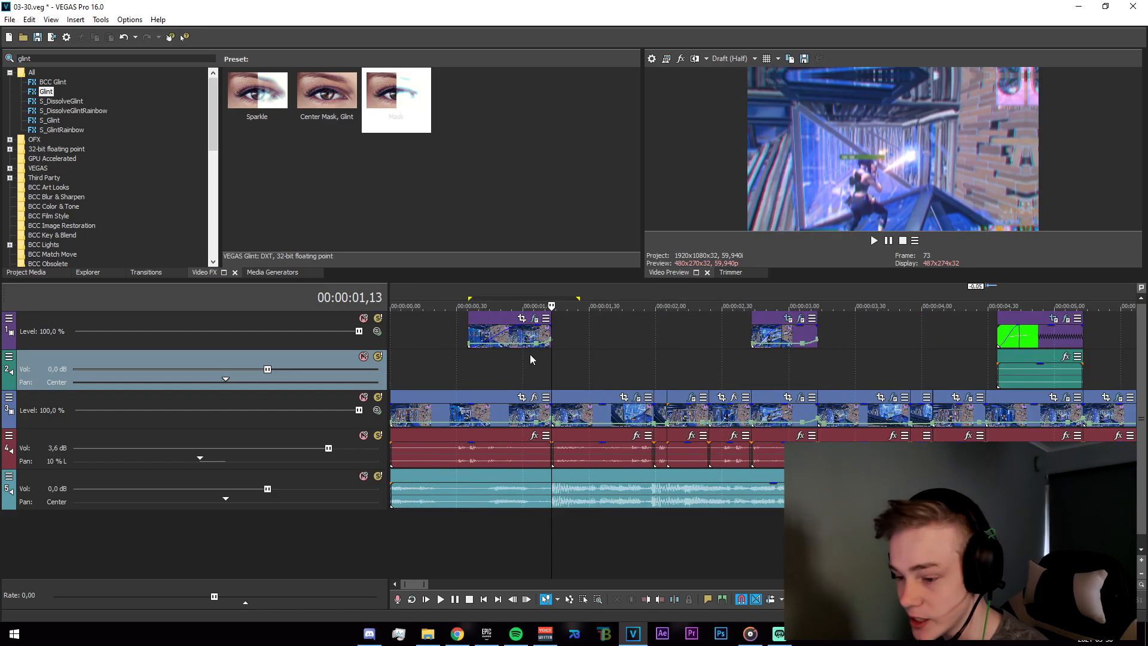
pyautogui.click(530, 360)
pyautogui.scroll(1, 642, 394)
pyautogui.scroll(1, 650, 395)
# Open the top-track clip's event effects and review its uni.VHS settings.
pyautogui.click(595, 374)
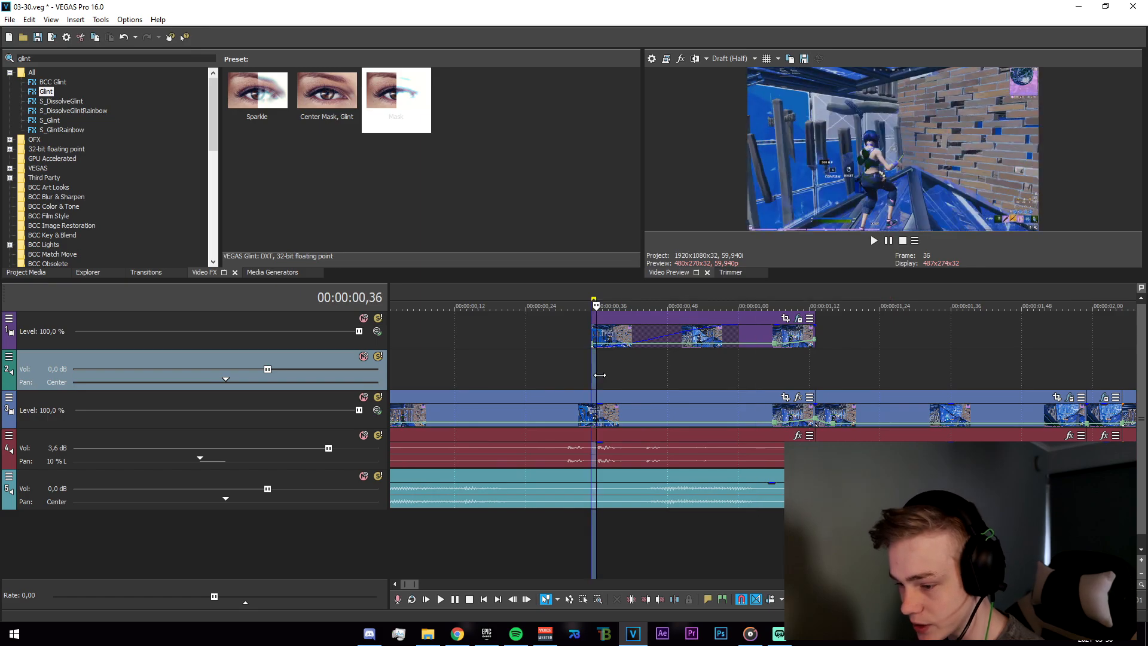
pyautogui.click(820, 378)
pyautogui.moveTo(803, 377); pyautogui.dragTo(744, 376)
pyautogui.click(592, 375)
pyautogui.click(751, 379)
pyautogui.click(785, 335)
pyautogui.click(798, 318)
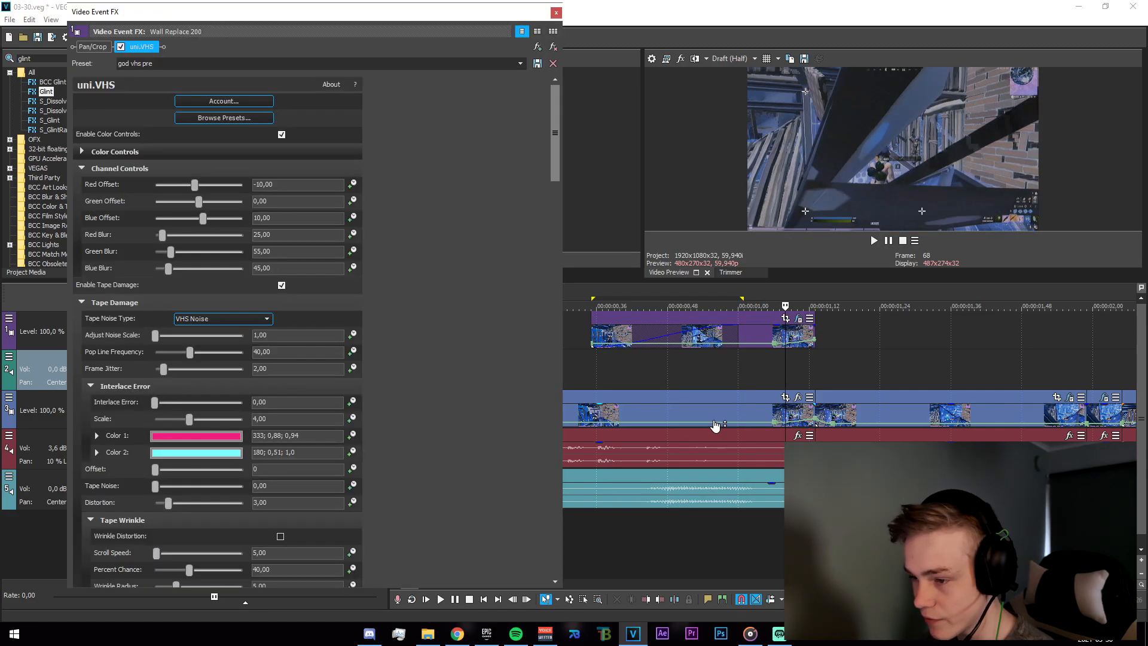
pyautogui.moveTo(318, 16); pyautogui.dragTo(331, 12)
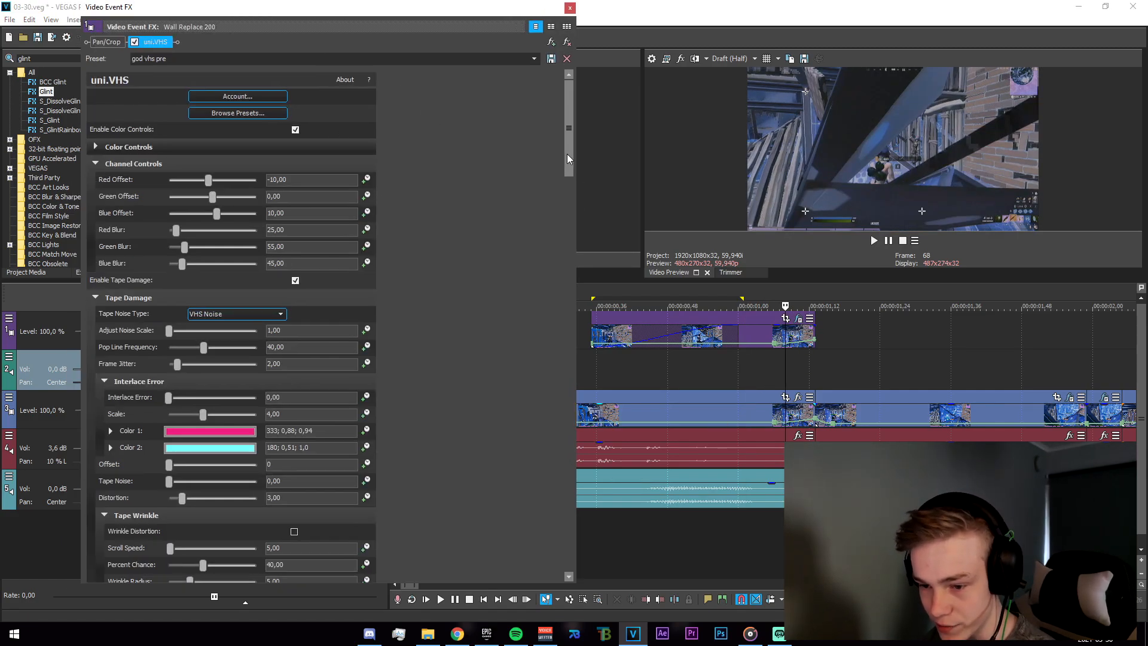
pyautogui.moveTo(566, 147)
pyautogui.mouseDown()
pyautogui.moveTo(576, 323)
pyautogui.moveTo(567, 506)
pyautogui.moveTo(581, 161)
pyautogui.mouseUp()
pyautogui.click(569, 8)
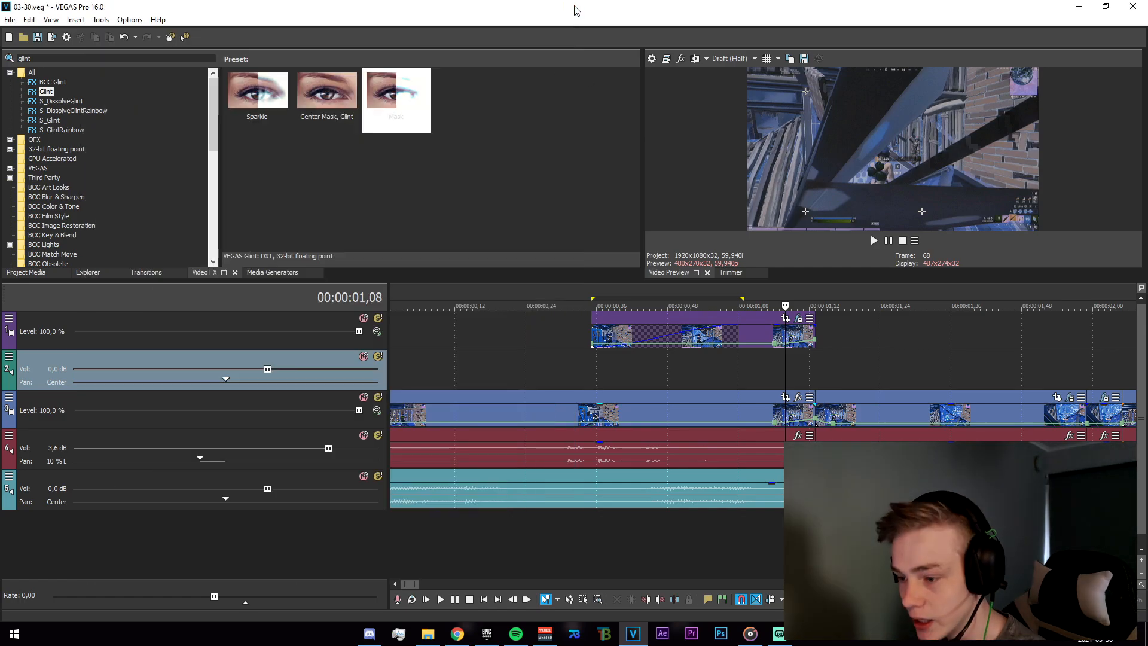
# Delete the empty audio track below the top video track.
pyautogui.scroll(-3, 760, 431)
pyautogui.click(514, 412)
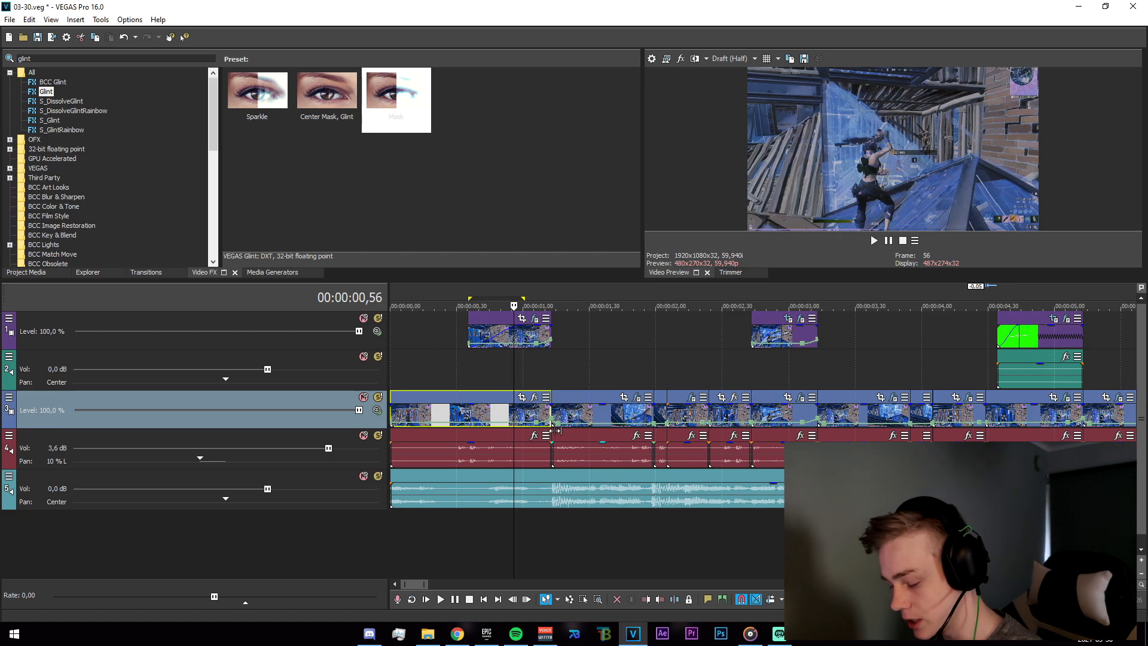
pyautogui.scroll(3, 496, 411)
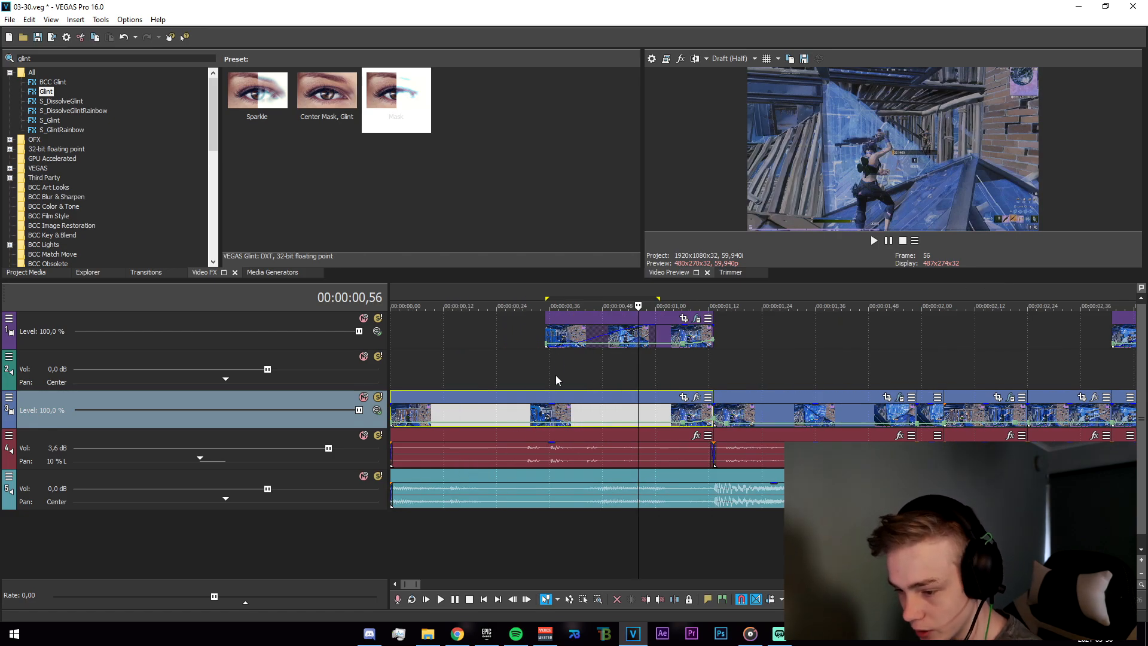
pyautogui.scroll(-3, 559, 388)
pyautogui.scroll(-3, 561, 392)
pyautogui.scroll(3, 518, 375)
pyautogui.rightClick(518, 375)
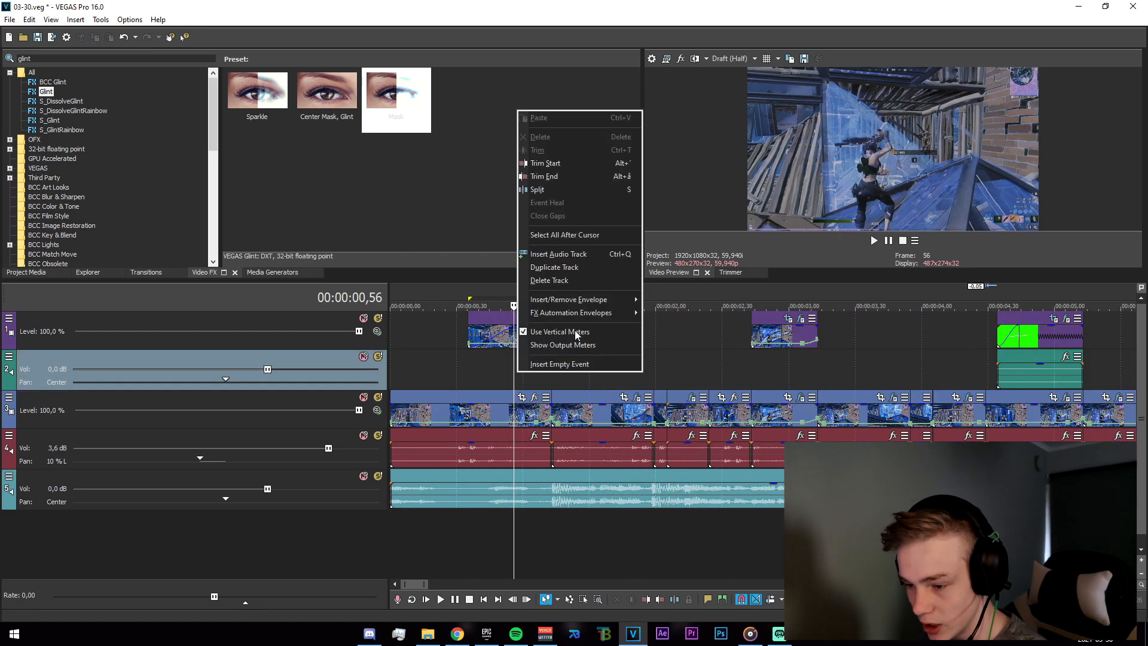
pyautogui.click(575, 330)
pyautogui.scroll(3, 546, 425)
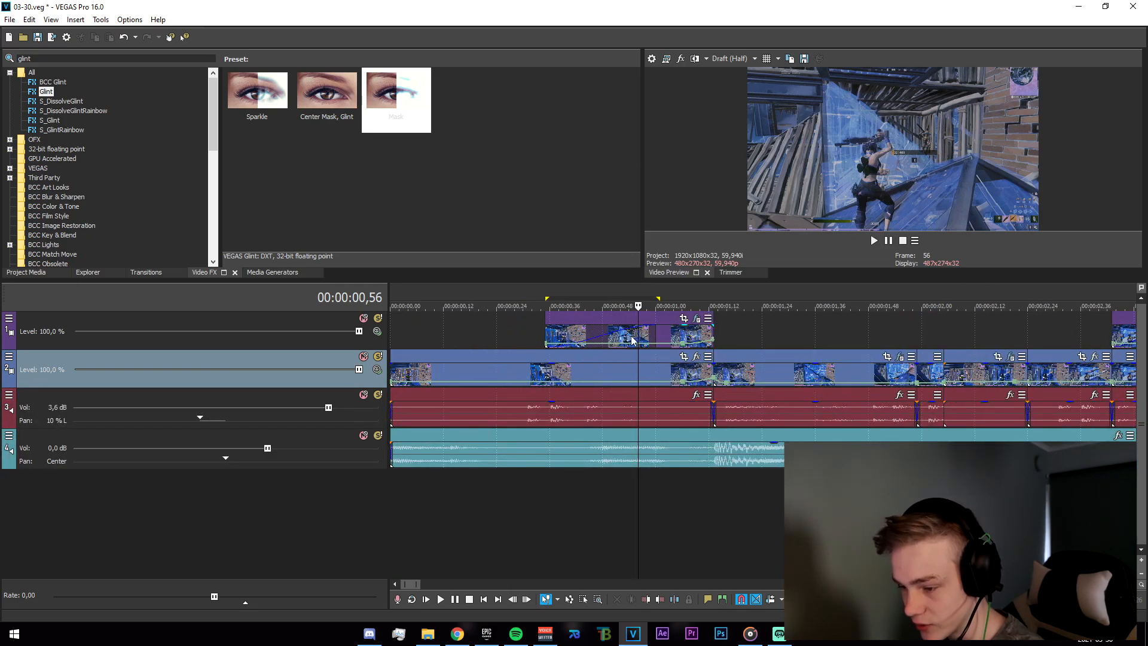
# Open the effects chain of a video-track clip and review its S_Glow settings.
pyautogui.moveTo(531, 496); pyautogui.dragTo(720, 533)
pyautogui.click(719, 533)
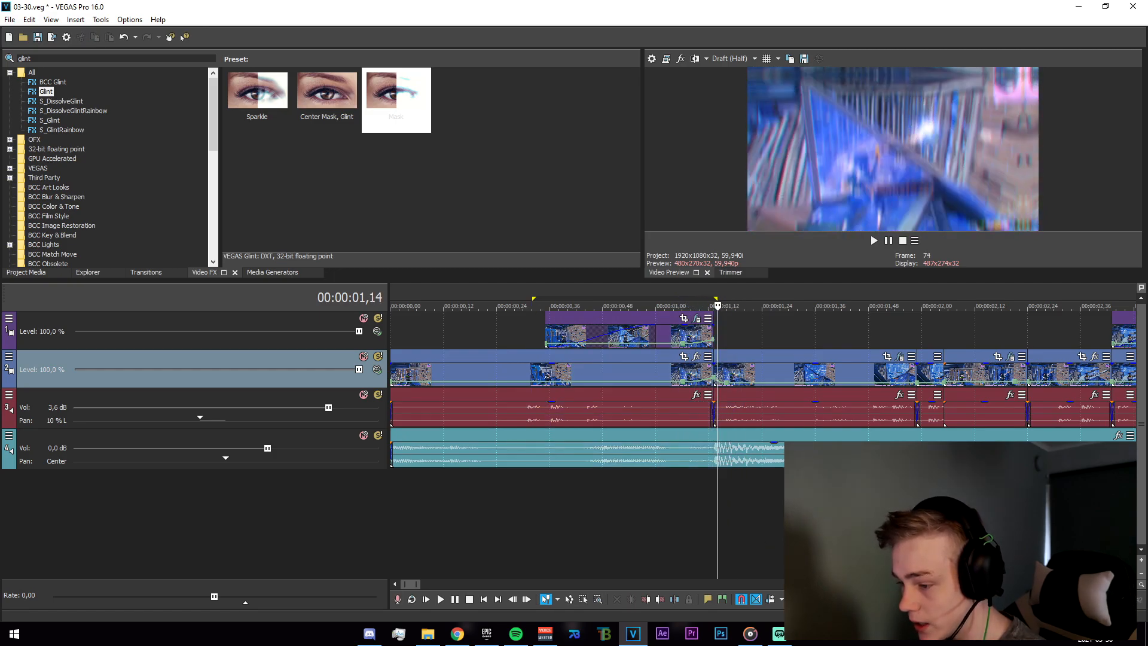
pyautogui.scroll(2, 721, 533)
pyautogui.click(853, 529)
pyautogui.click(1119, 357)
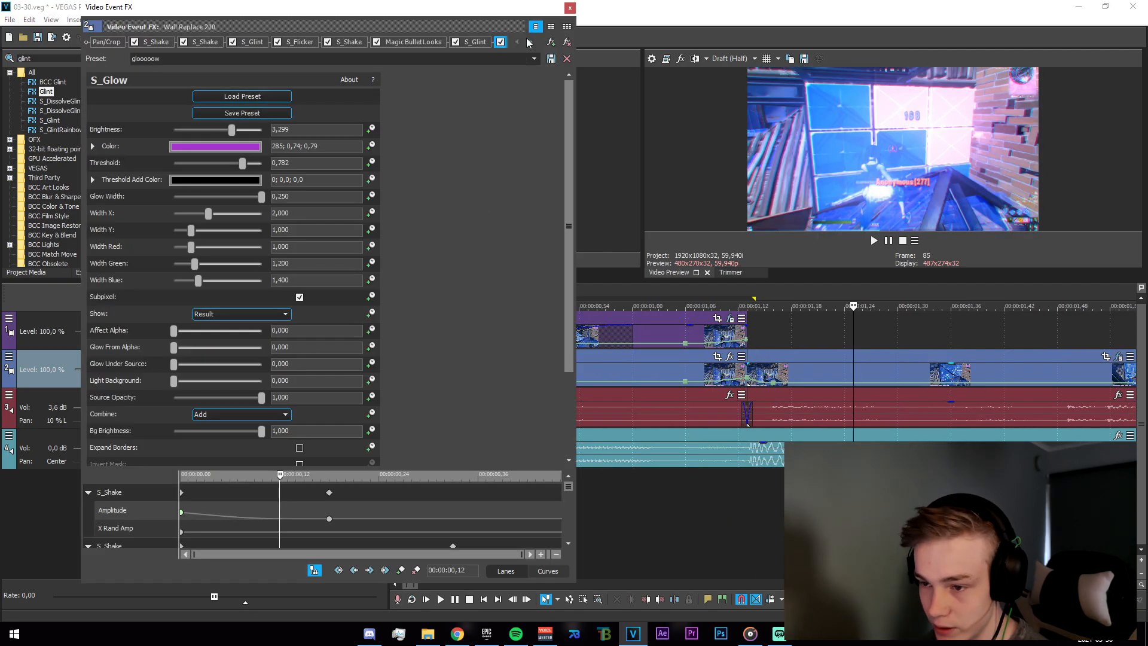
pyautogui.moveTo(570, 140); pyautogui.dragTo(579, 235)
pyautogui.moveTo(776, 529); pyautogui.dragTo(889, 529)
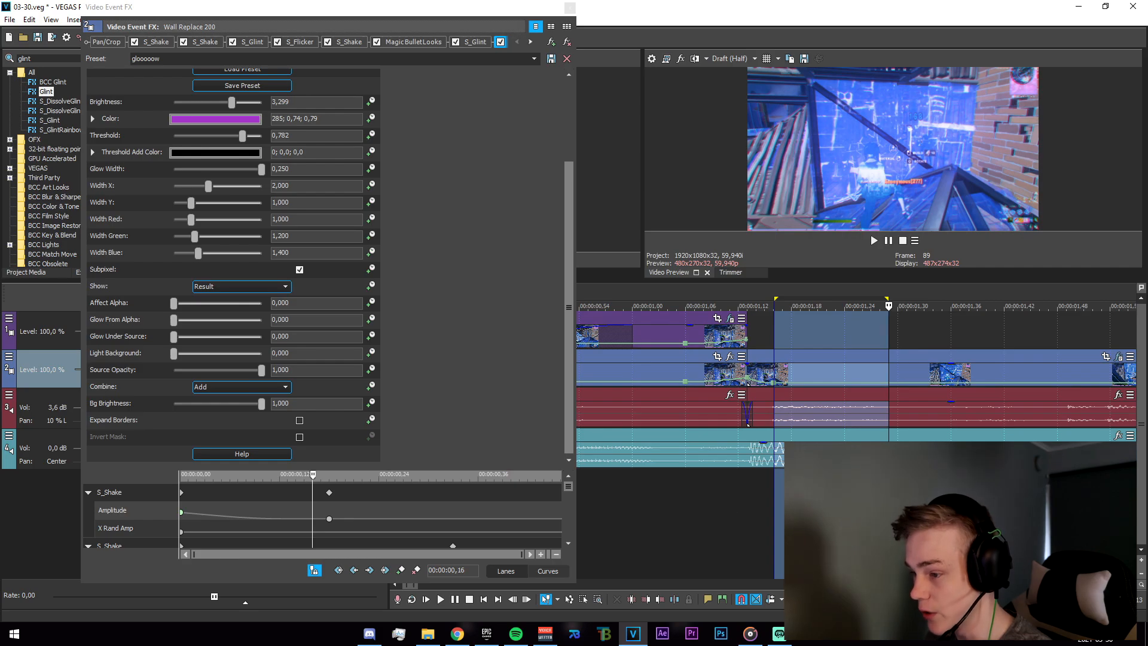
pyautogui.moveTo(570, 364); pyautogui.dragTo(572, 275)
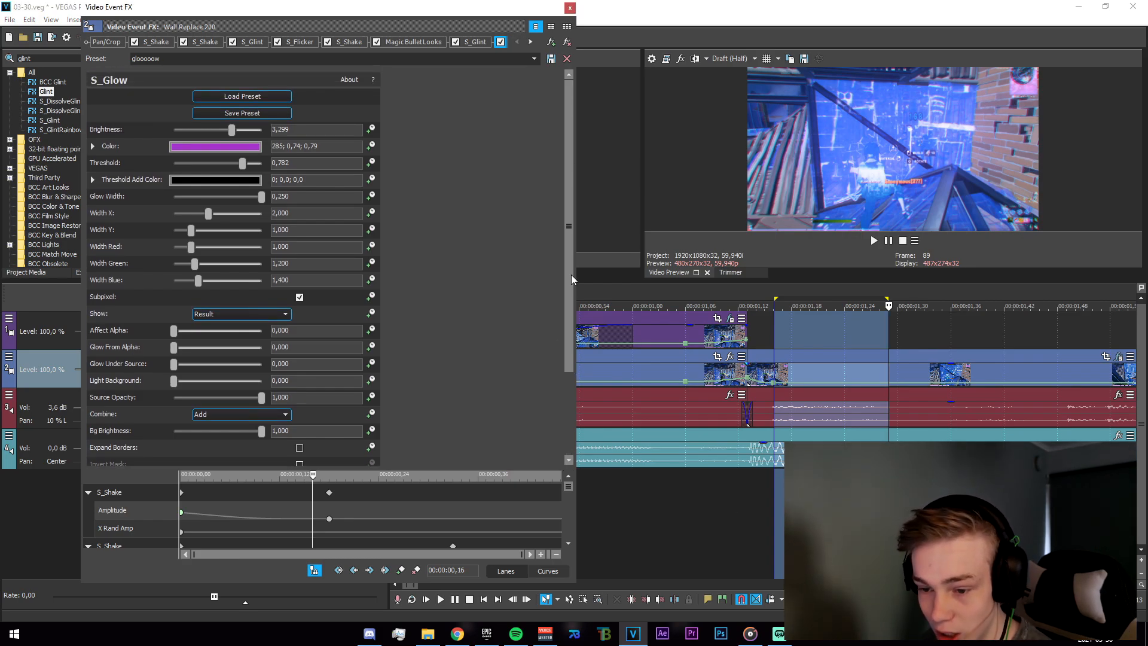
pyautogui.click(570, 8)
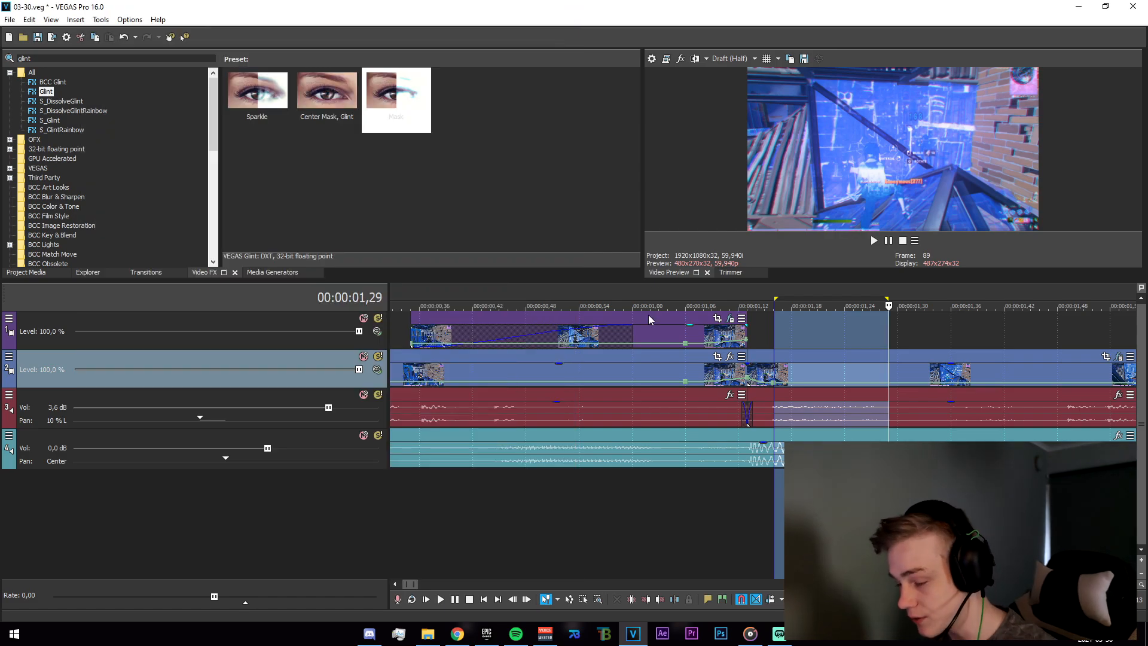
# Zoom into the timeline and select the short transition segment around two seconds.
pyautogui.scroll(-5, 637, 418)
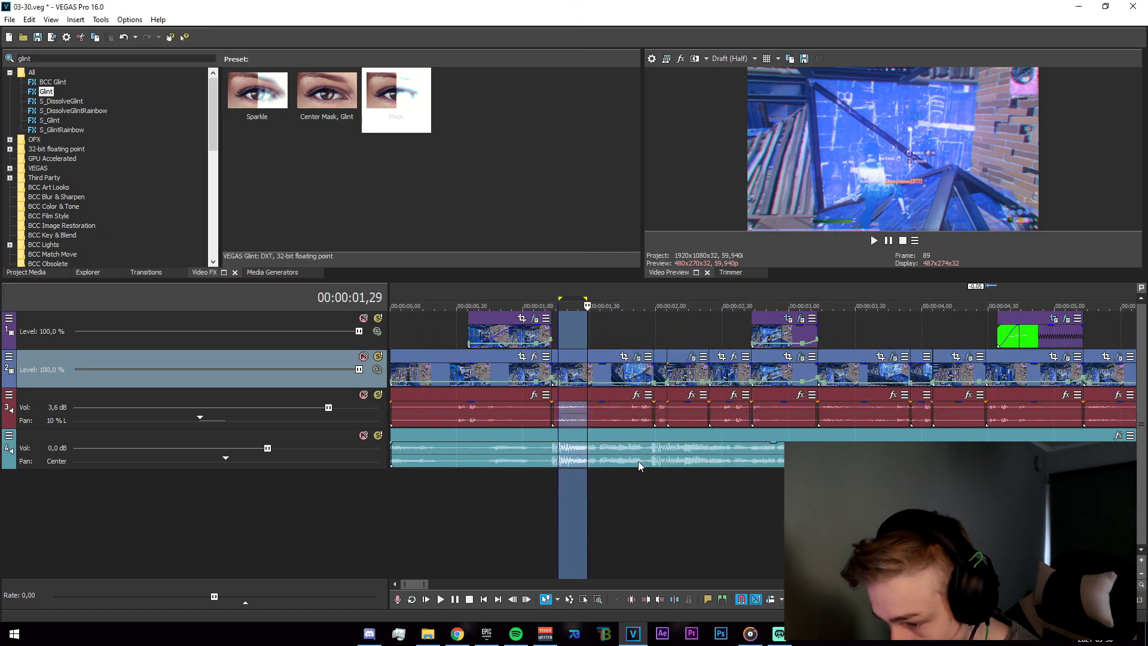
pyautogui.scroll(1, 606, 495)
pyautogui.click(658, 507)
pyautogui.click(686, 510)
pyautogui.scroll(-2, 726, 514)
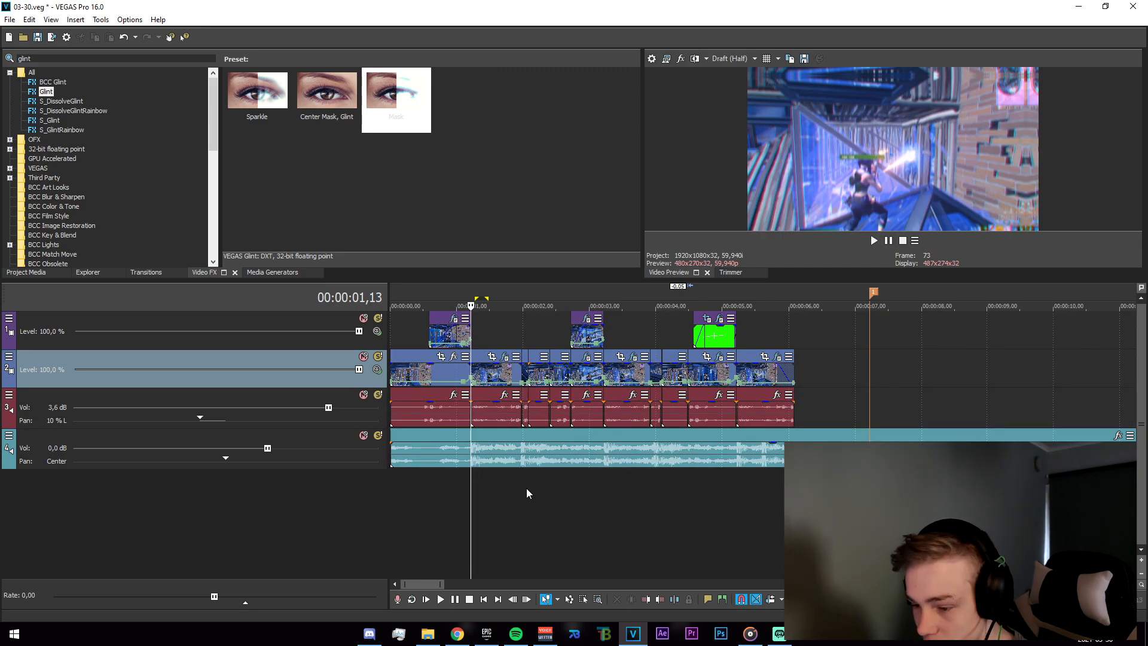
pyautogui.click(526, 492)
pyautogui.scroll(3, 556, 495)
pyautogui.moveTo(616, 484); pyautogui.dragTo(766, 528)
pyautogui.scroll(4, 675, 510)
pyautogui.click(756, 527)
pyautogui.click(698, 501)
pyautogui.doubleClick(698, 501)
pyautogui.click(709, 501)
pyautogui.moveTo(779, 476); pyautogui.dragTo(709, 479)
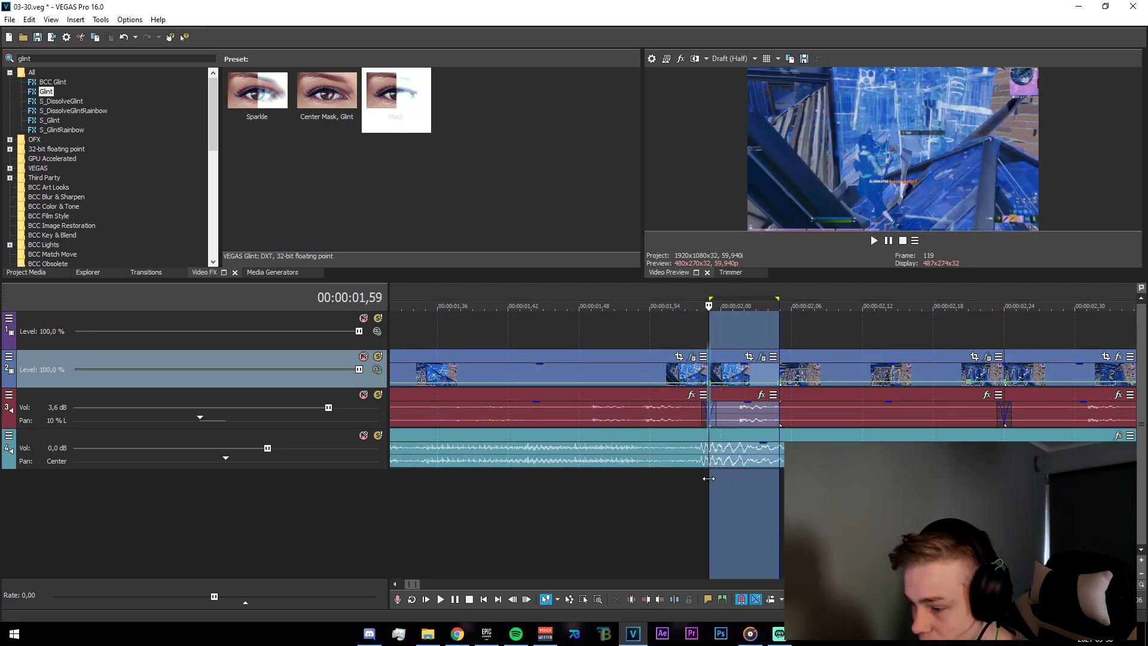
# Play and step frame by frame through the transition around two seconds.
pyautogui.press('space')
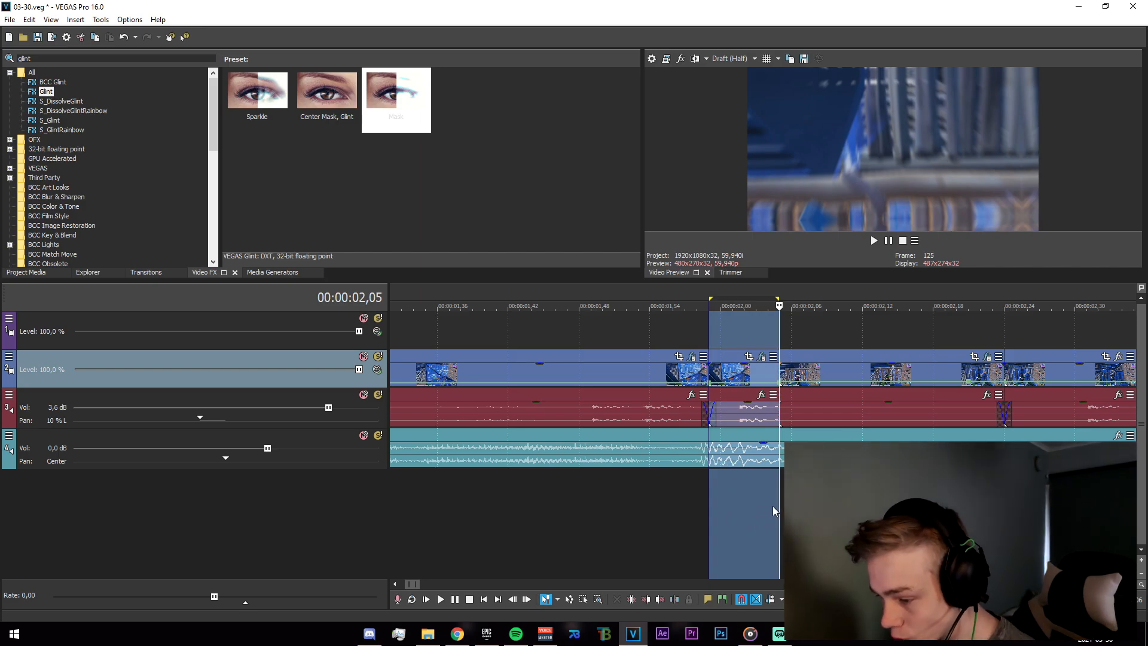
pyautogui.click(787, 509)
pyautogui.click(780, 513)
pyautogui.moveTo(780, 514); pyautogui.dragTo(709, 515)
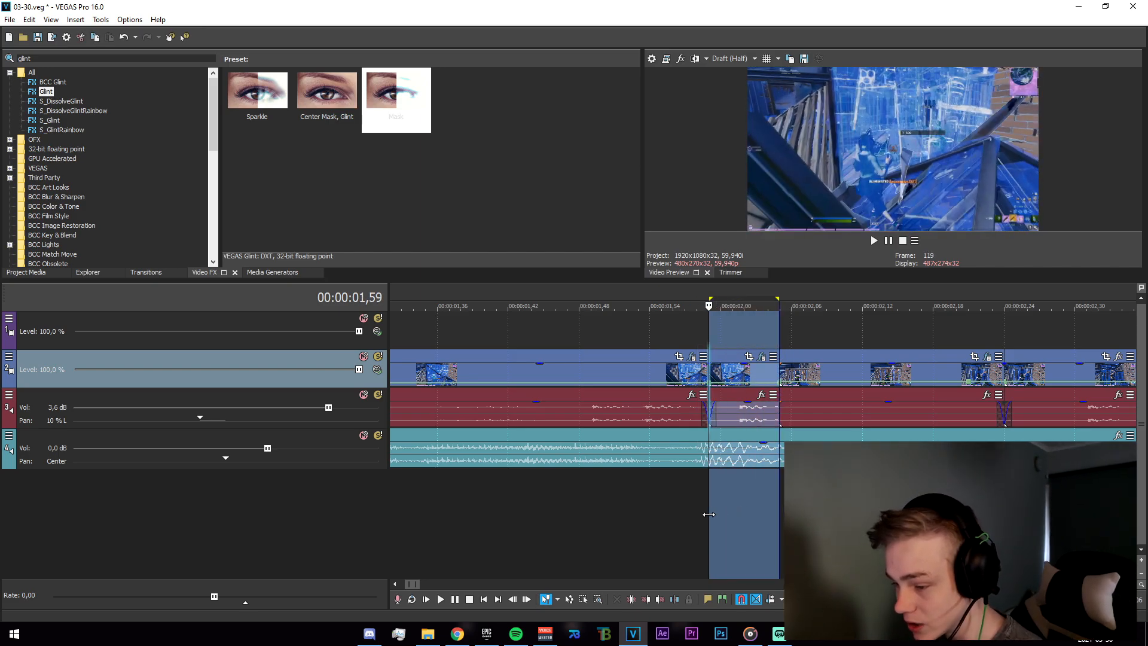
pyautogui.click(706, 494)
pyautogui.click(709, 497)
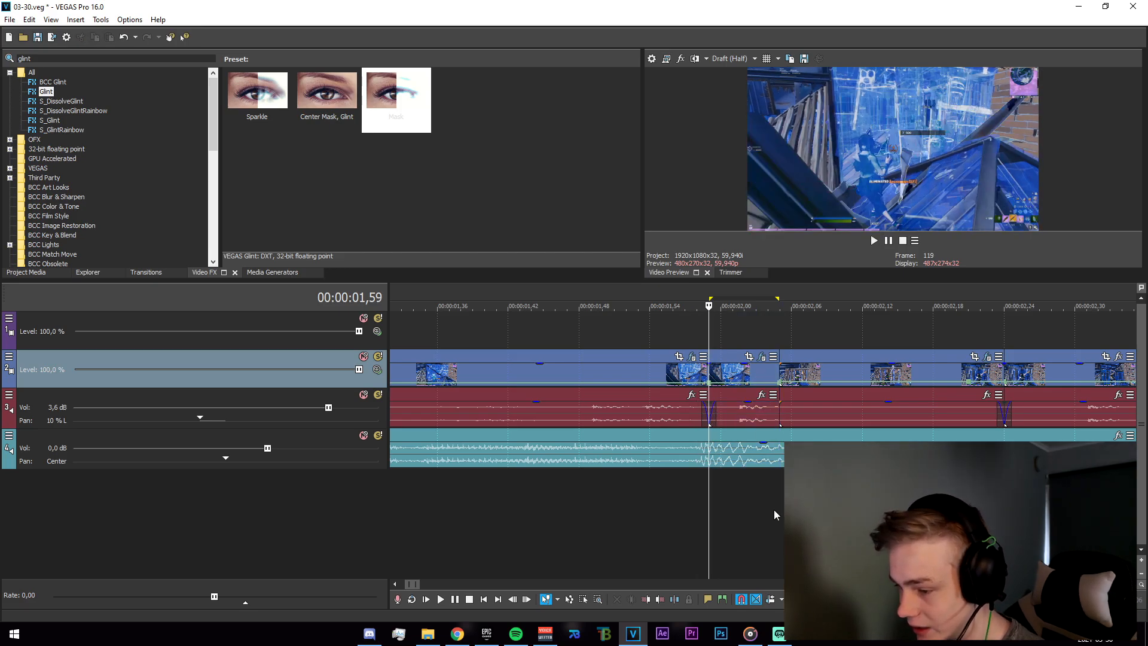
pyautogui.scroll(-2, 758, 508)
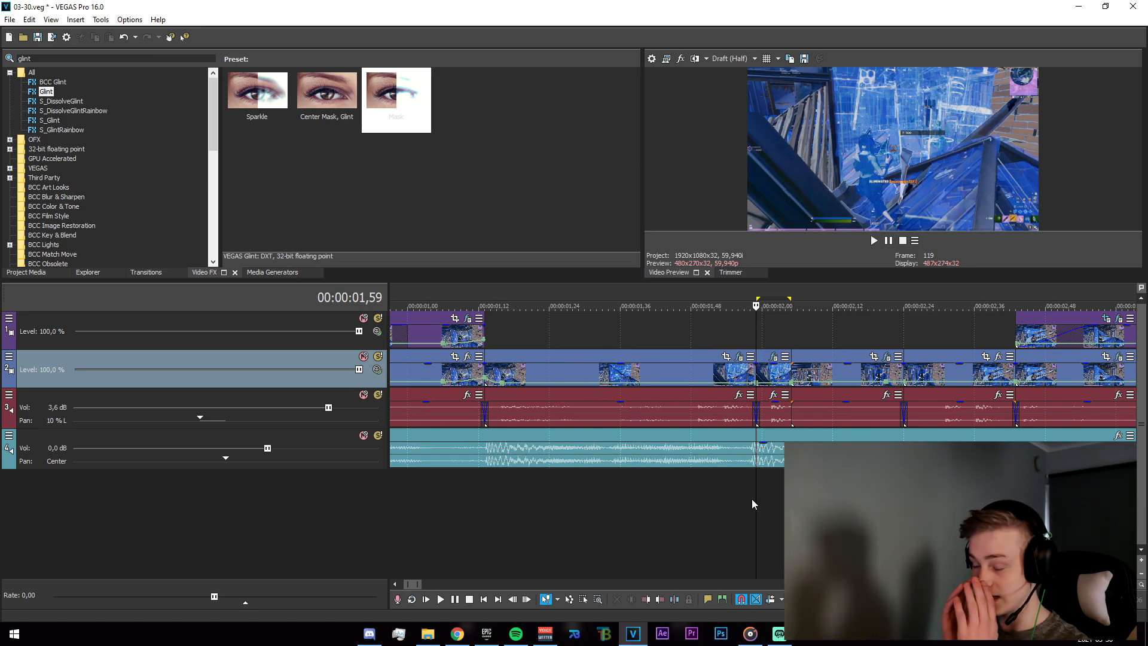
pyautogui.scroll(2, 721, 495)
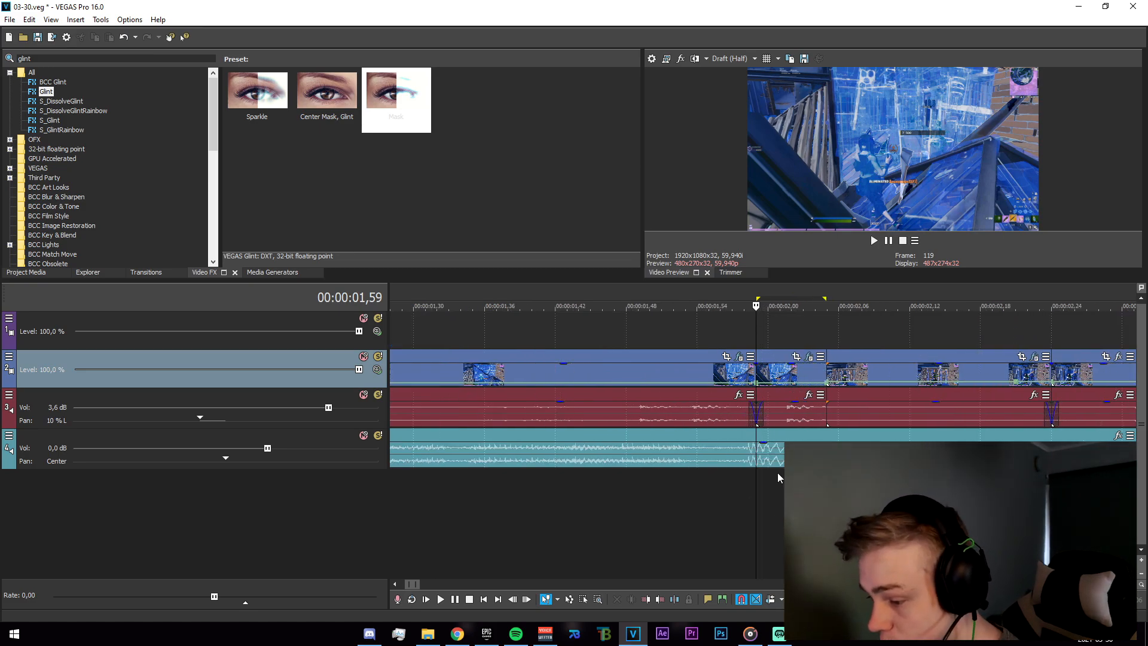
pyautogui.press('Right')
pyautogui.press('Right')
pyautogui.press('Right')
pyautogui.press('Right')
pyautogui.press('Right')
pyautogui.press('Left')
pyautogui.press('Left')
pyautogui.press('Left')
pyautogui.press('Right')
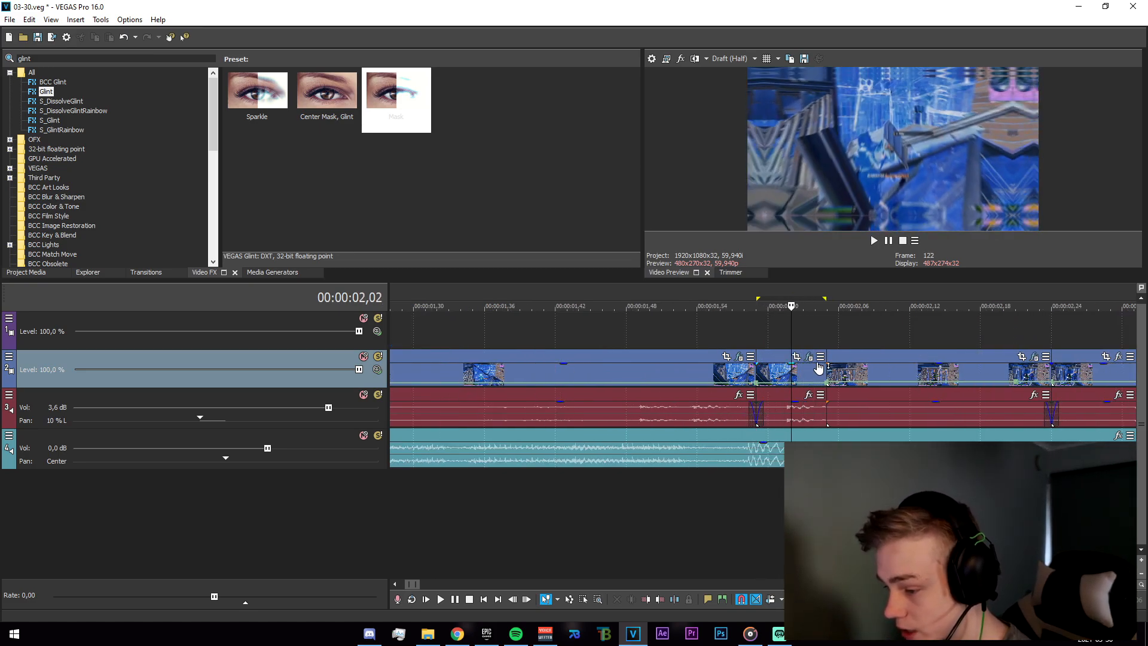
# Review the S_BlurMoCurves settings and keyframes on the transition clips' event effects.
pyautogui.click(809, 357)
pyautogui.click(176, 43)
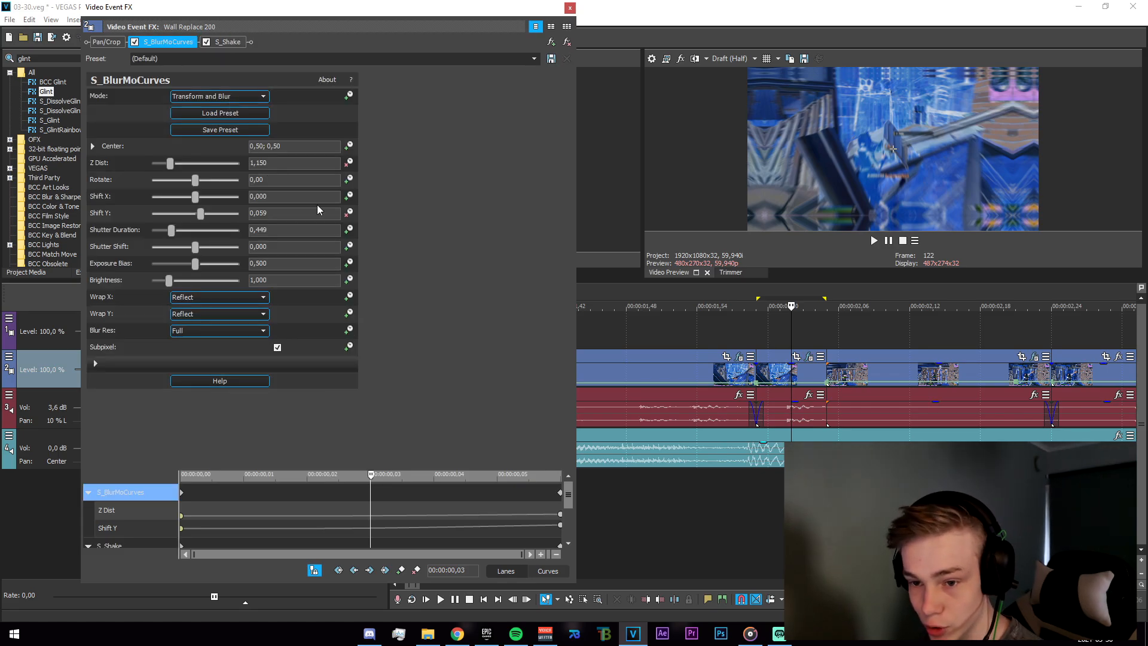
pyautogui.moveTo(745, 491); pyautogui.dragTo(785, 419)
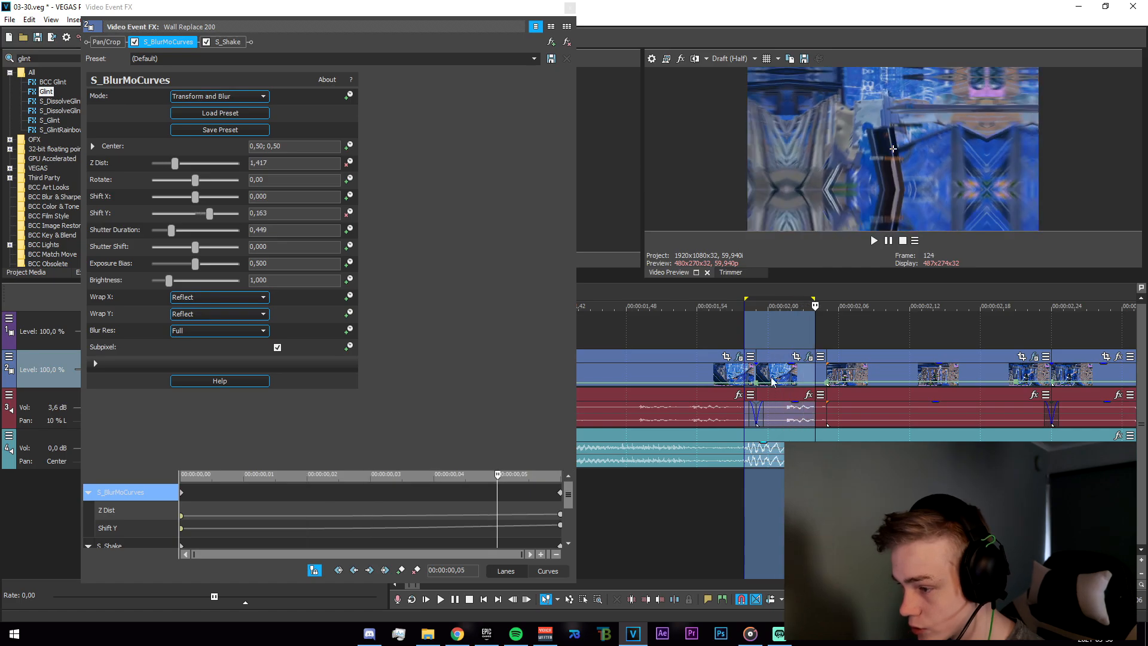
pyautogui.click(569, 12)
pyautogui.scroll(-1, 741, 500)
pyautogui.moveTo(712, 503); pyautogui.dragTo(915, 502)
pyautogui.click(918, 358)
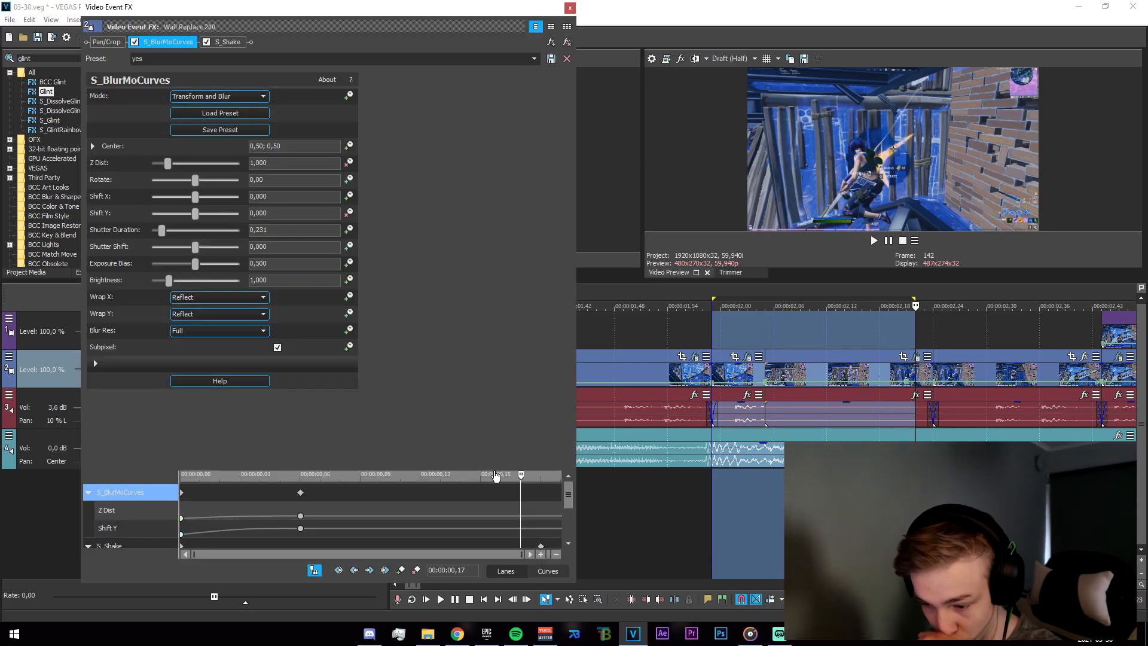
pyautogui.moveTo(503, 379); pyautogui.dragTo(541, 332)
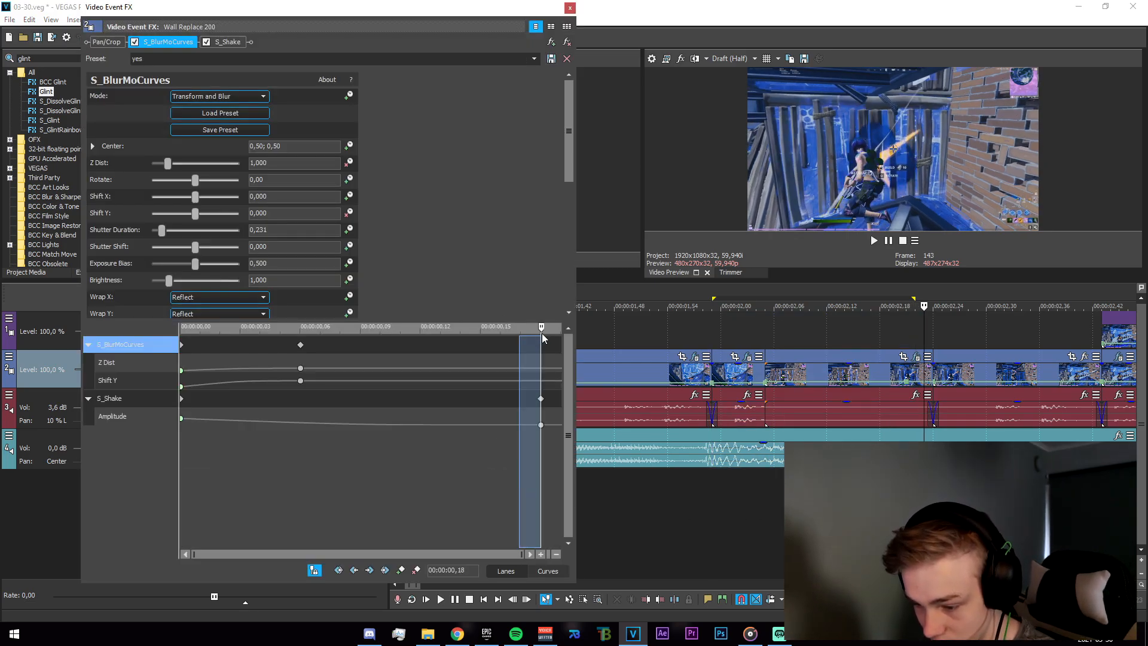
pyautogui.click(570, 7)
# Open the top-track clip near three seconds and review its S_DissolveShake settings.
pyautogui.moveTo(774, 530); pyautogui.dragTo(951, 531)
pyautogui.scroll(-3, 733, 496)
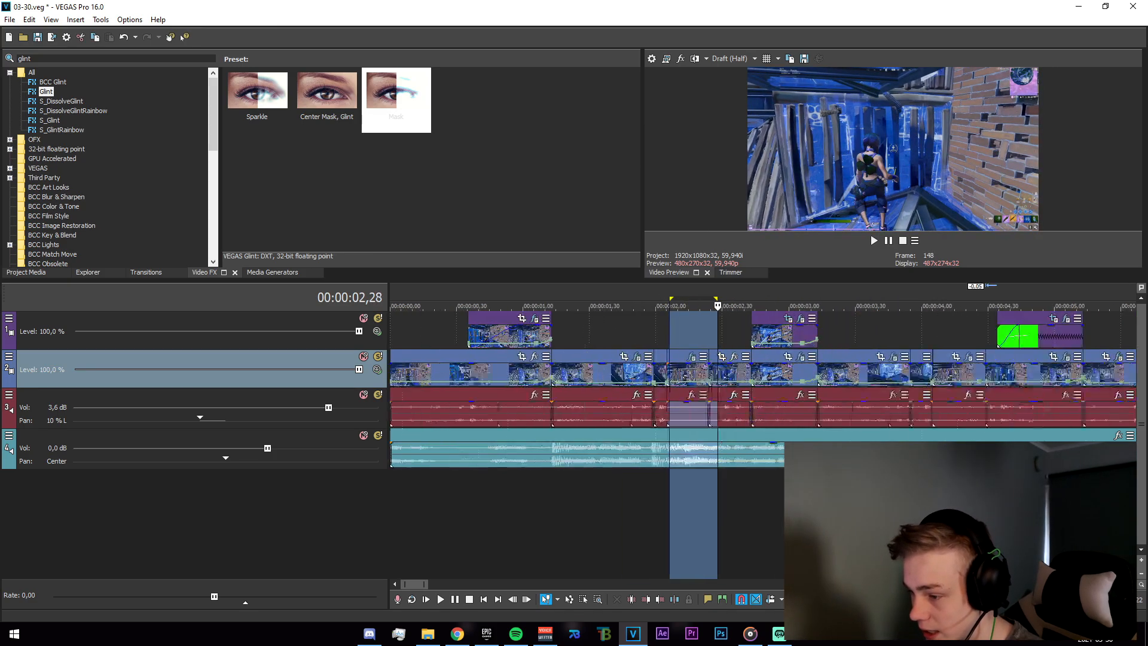
pyautogui.moveTo(665, 500); pyautogui.dragTo(986, 500)
pyautogui.moveTo(797, 499); pyautogui.dragTo(906, 500)
pyautogui.click(907, 500)
pyautogui.click(940, 319)
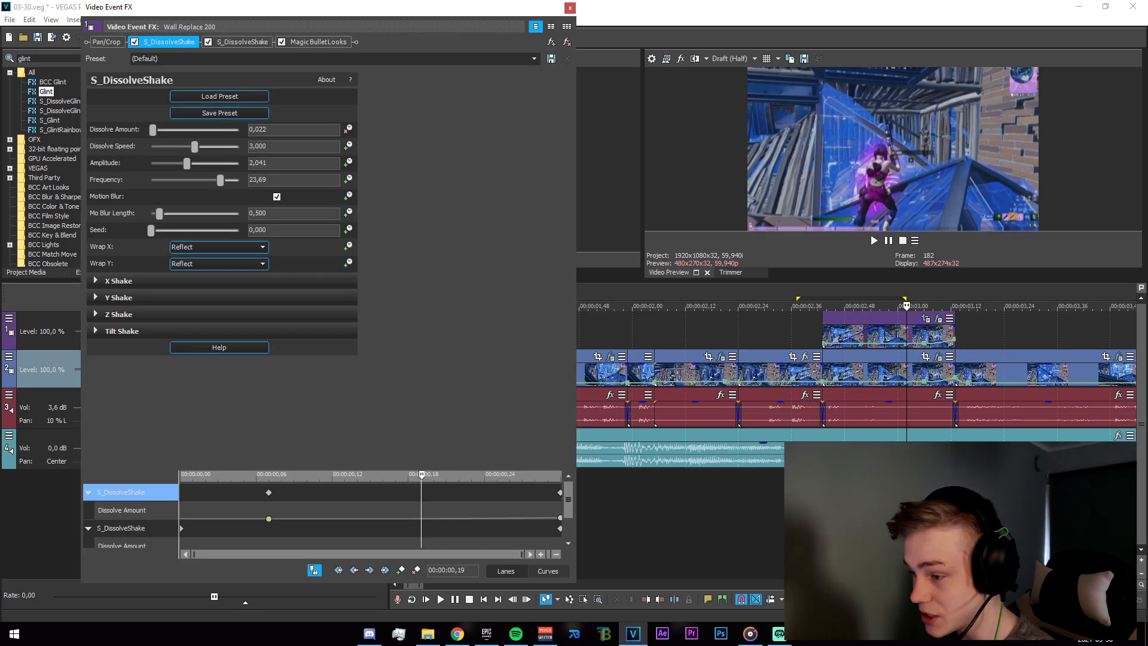
# Compare the settings of both S_DissolveShake effects and the Magic Bullet Looks effect on the top-track clip while playing it.
pyautogui.click(316, 42)
pyautogui.click(243, 43)
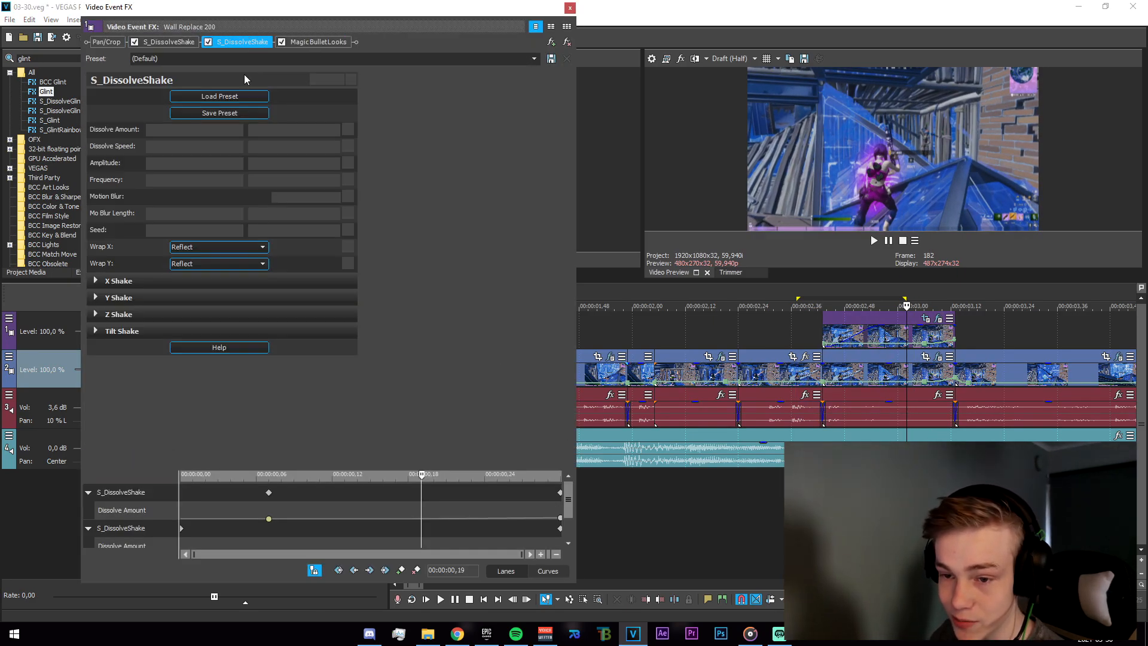
pyautogui.click(170, 42)
pyautogui.press('space')
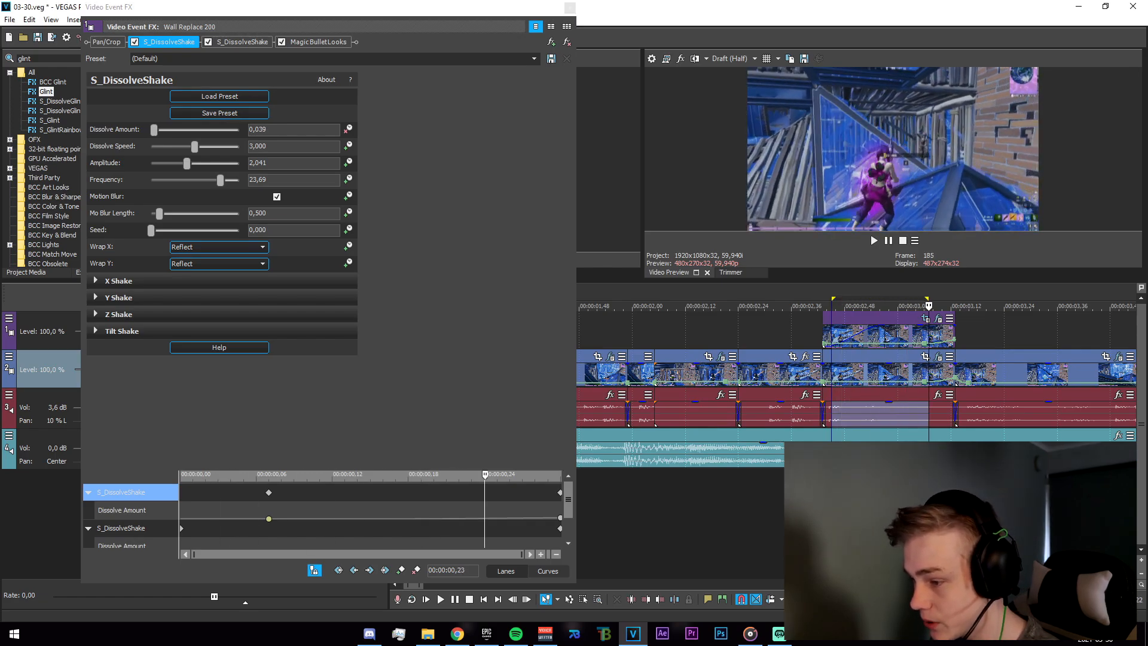
pyautogui.click(318, 42)
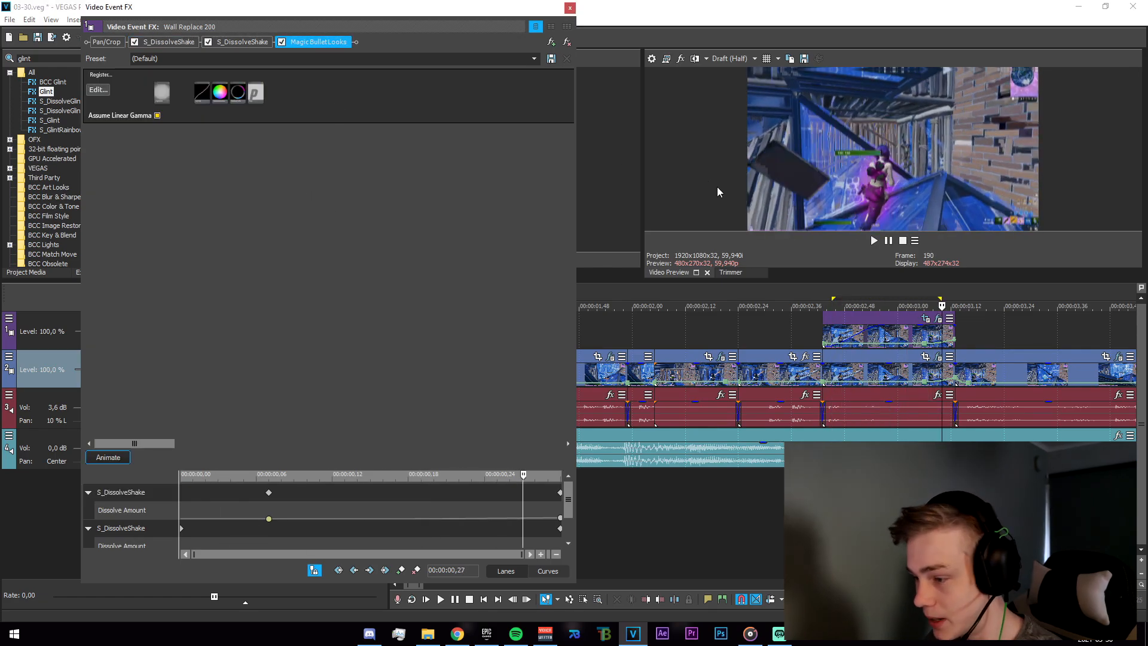
# Open the clip's Pan/Crop mask and scrub through its position keyframes, then close the effects window.
pyautogui.click(926, 318)
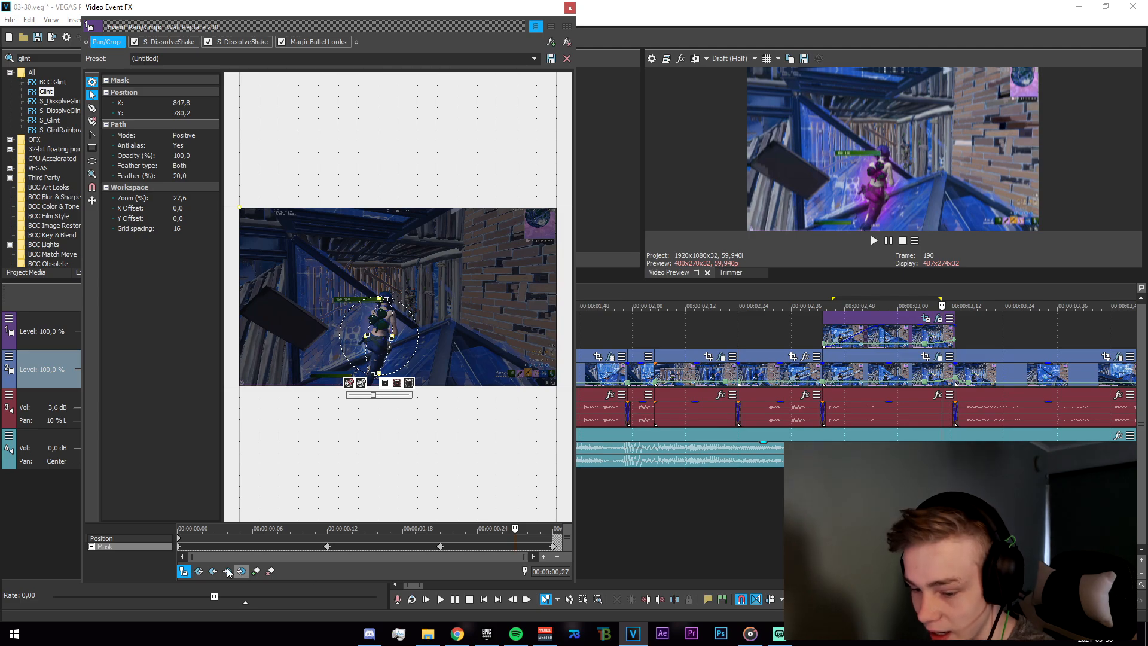
pyautogui.click(179, 545)
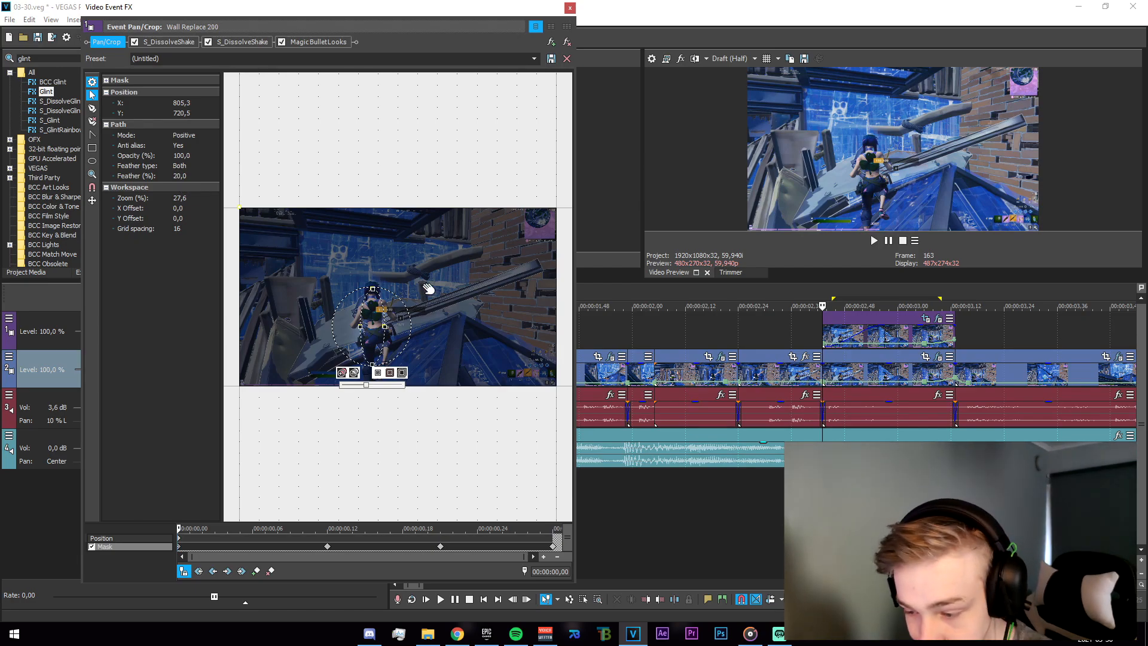
pyautogui.moveTo(179, 528); pyautogui.dragTo(568, 552)
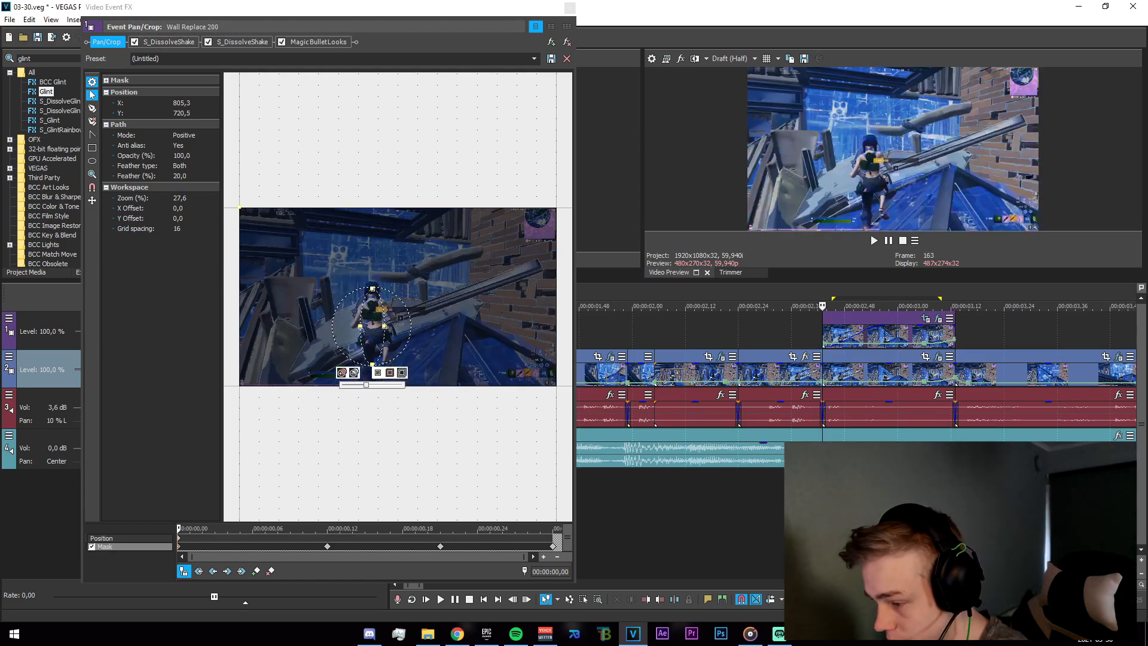
pyautogui.click(835, 502)
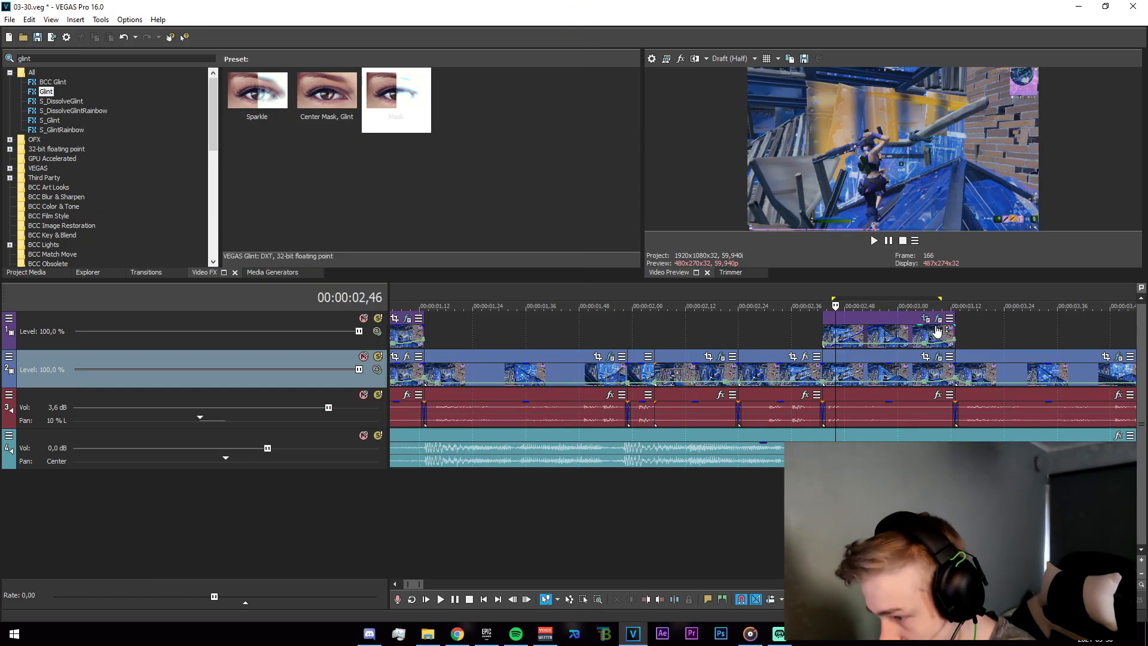
pyautogui.click(926, 318)
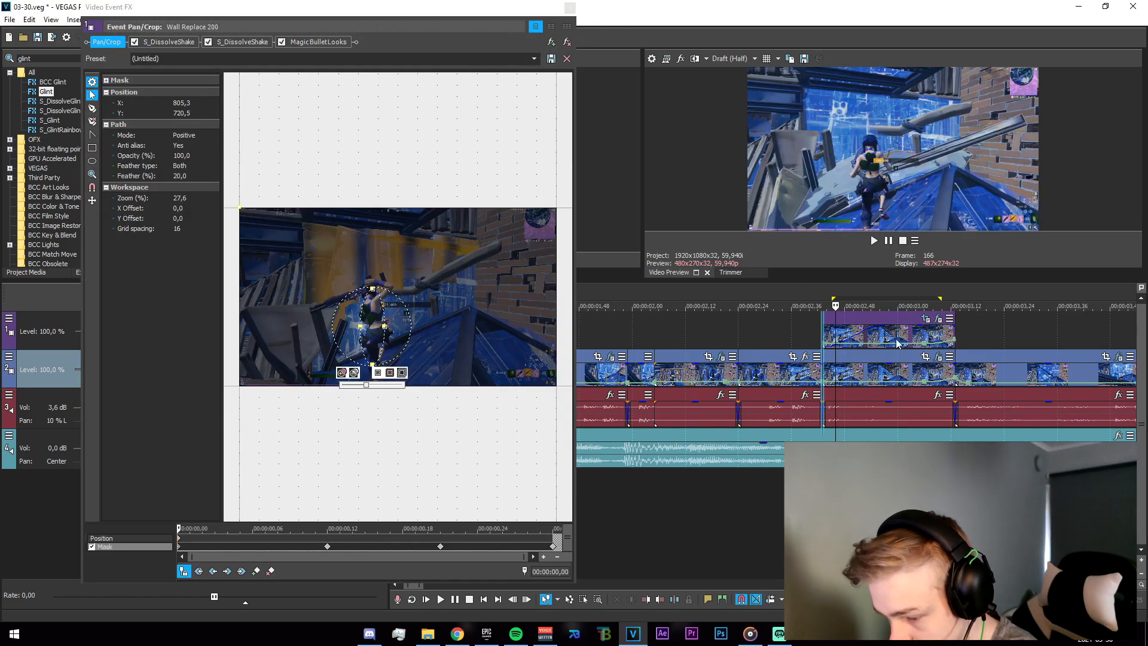
pyautogui.click(882, 342)
pyautogui.click(954, 333)
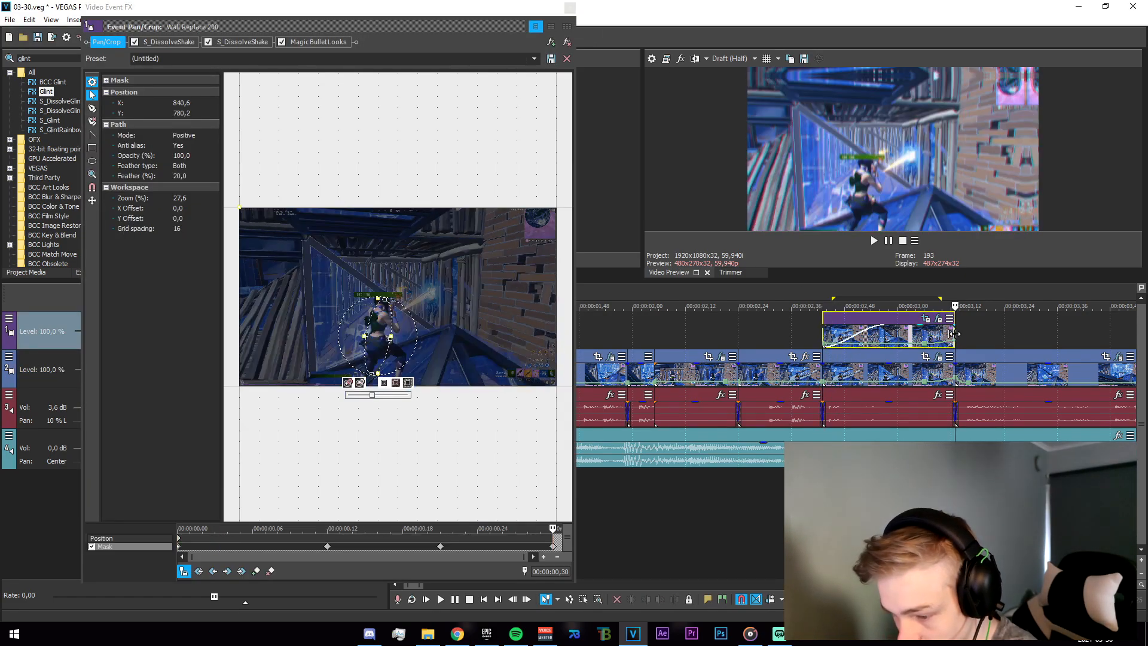
pyautogui.click(570, 11)
# Play back and zoom around the top-track clip near three seconds, stepping through its frames.
pyautogui.press('space')
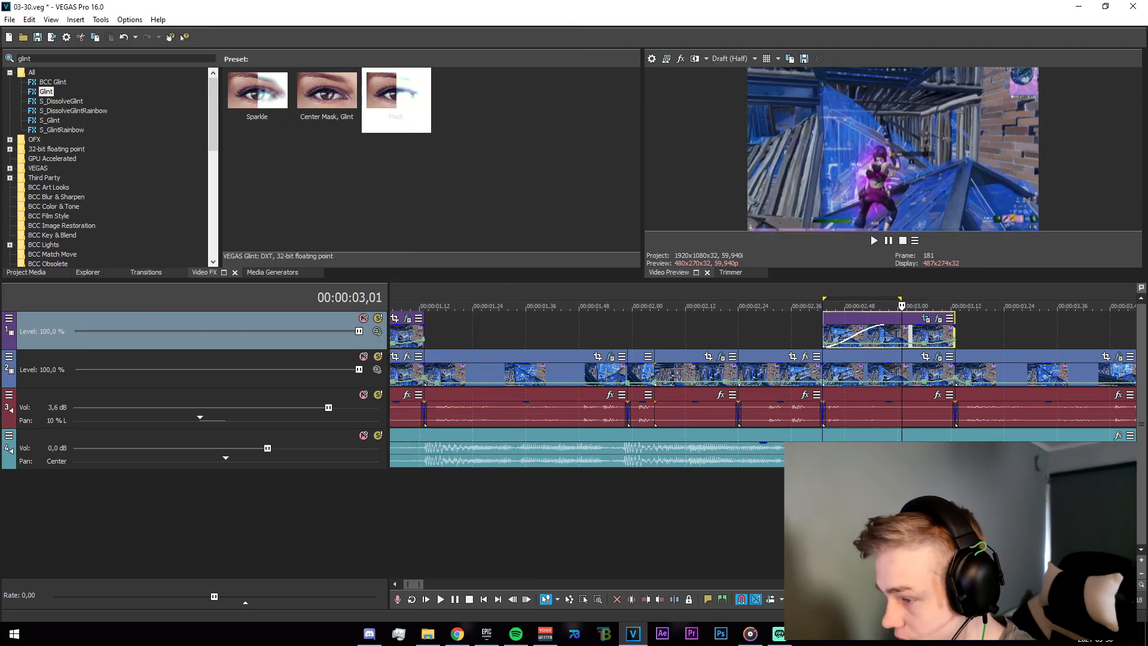
pyautogui.moveTo(875, 514); pyautogui.dragTo(937, 515)
pyautogui.scroll(2, 938, 515)
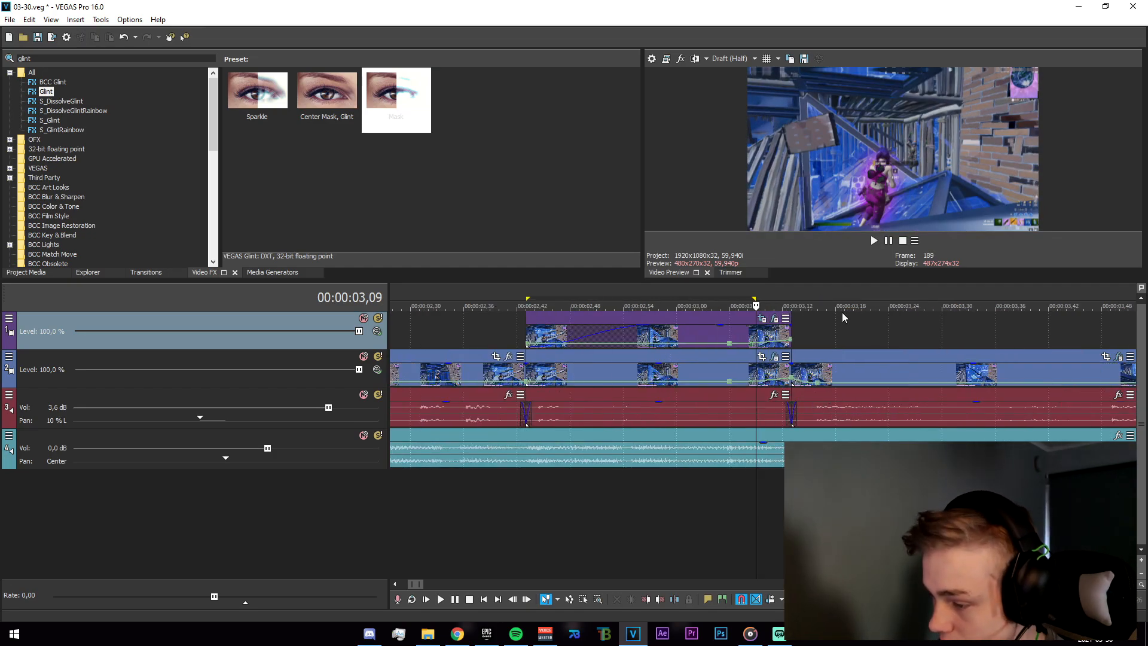
pyautogui.scroll(-3, 741, 436)
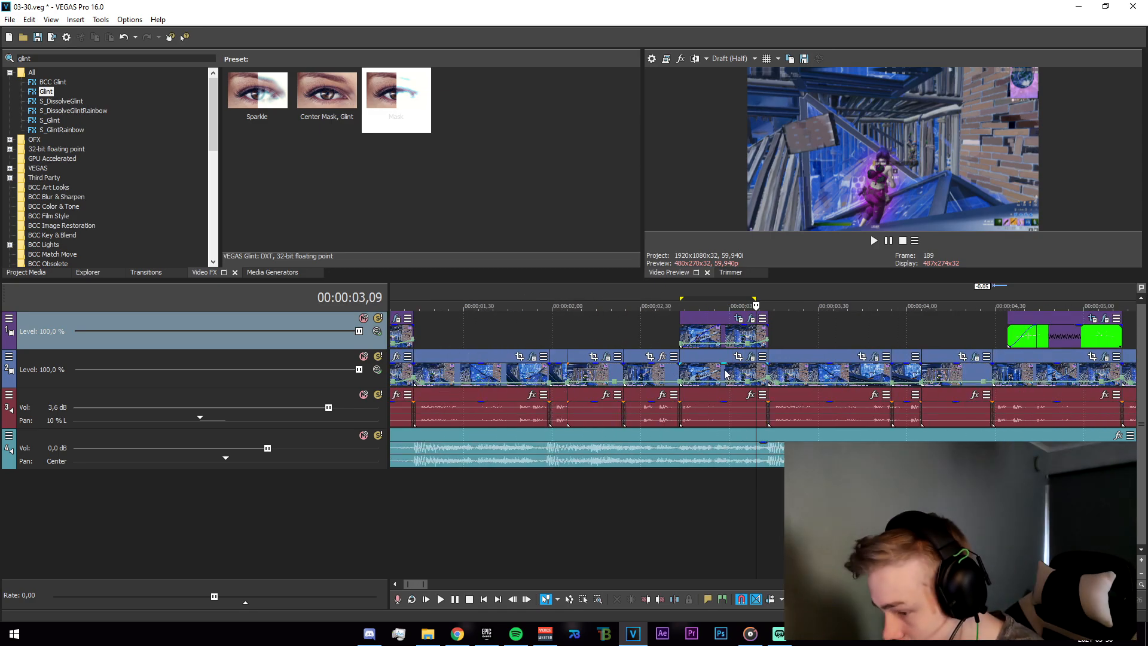
pyautogui.click(698, 375)
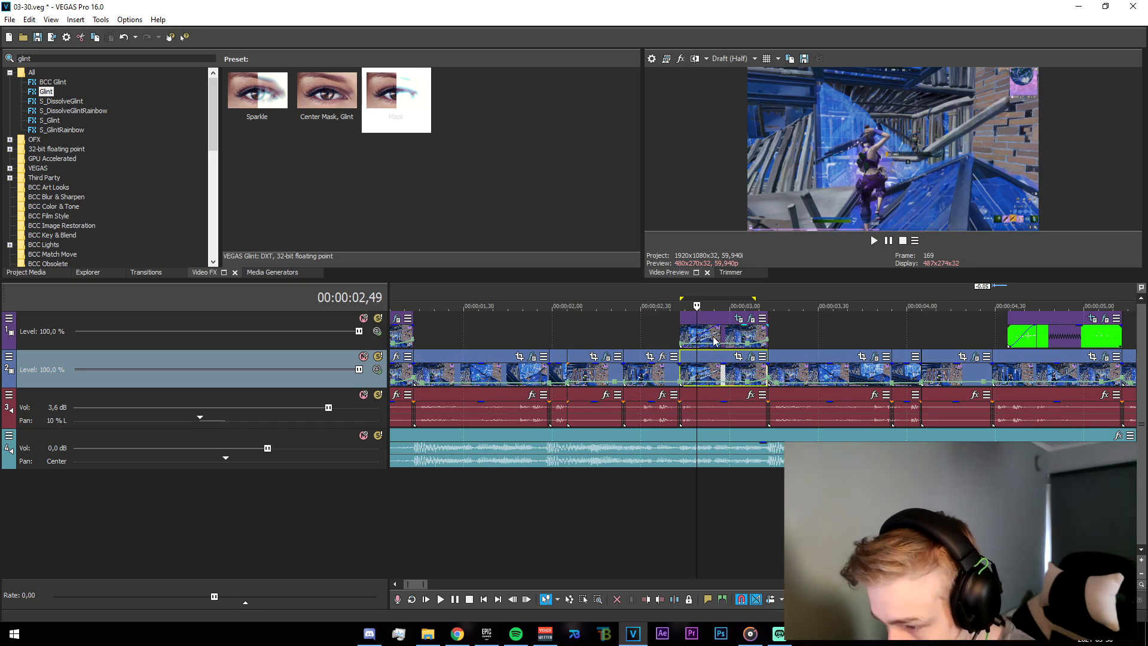
pyautogui.click(738, 338)
pyautogui.press('Left')
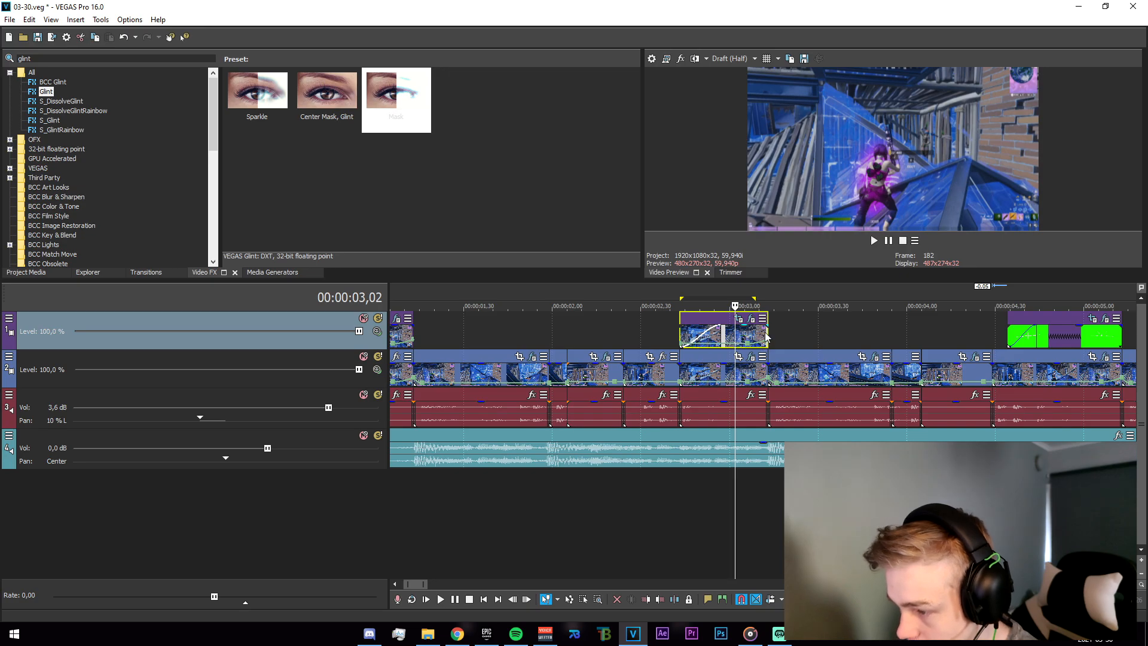
pyautogui.moveTo(678, 501); pyautogui.dragTo(712, 528)
pyautogui.click(715, 526)
pyautogui.click(724, 532)
pyautogui.click(738, 528)
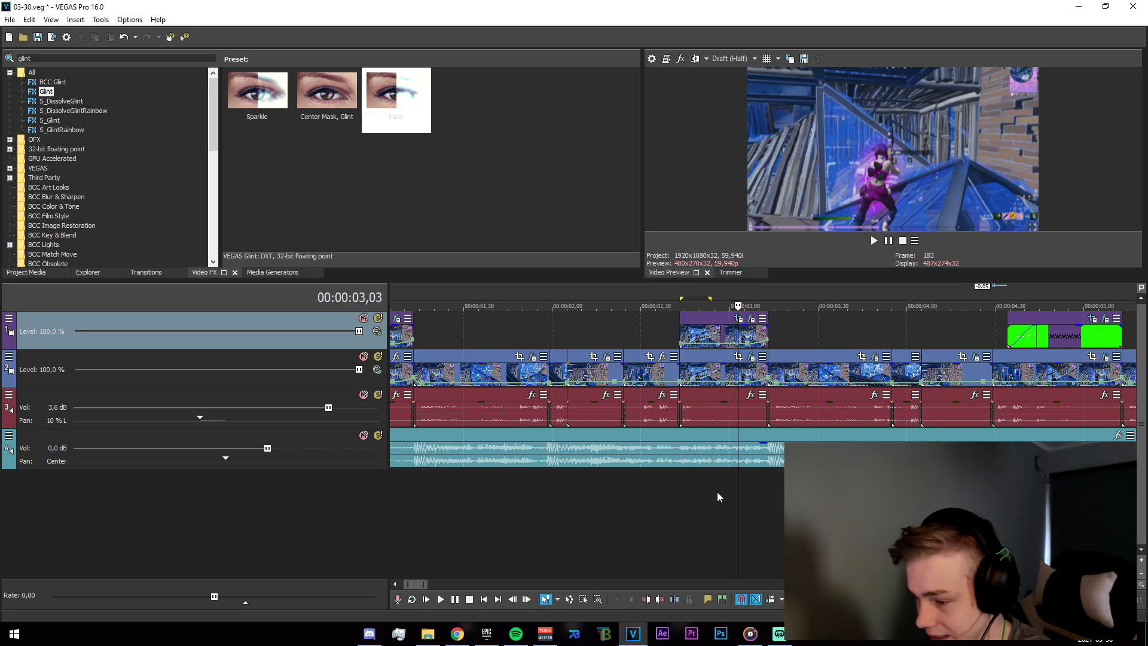
# Search the transitions for dissolvelu and apply S_DissolveLuma to the top-track clip near three seconds.
pyautogui.click(124, 274)
pyautogui.click(95, 55)
pyautogui.write('dissol')
pyautogui.write('velu')
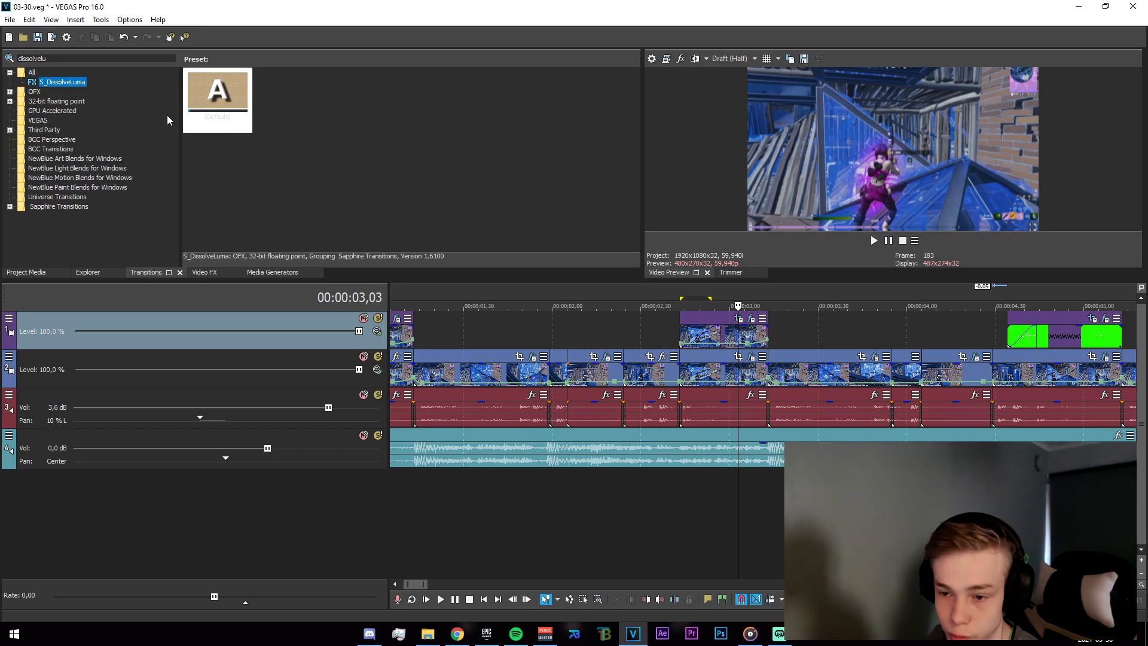
pyautogui.moveTo(217, 96); pyautogui.dragTo(749, 333)
pyautogui.moveTo(677, 333); pyautogui.dragTo(767, 487)
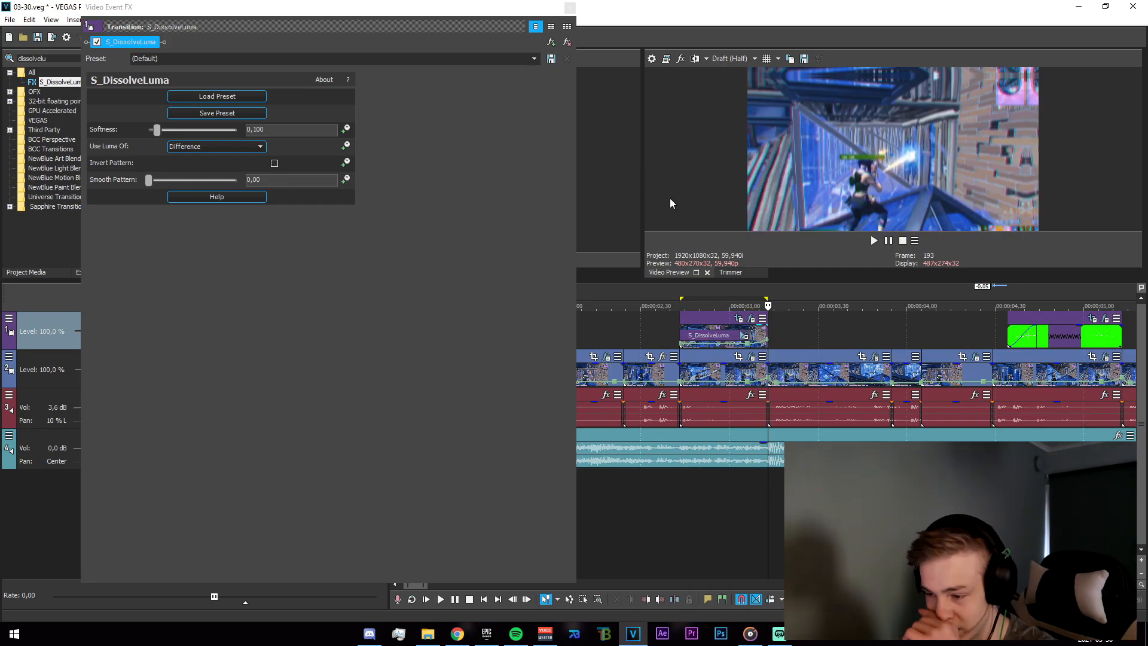
pyautogui.click(568, 9)
# Loop-play the new S_DissolveLuma transition region around three seconds to preview it.
pyautogui.moveTo(675, 479); pyautogui.dragTo(691, 536)
pyautogui.click(692, 536)
pyautogui.scroll(-2, 738, 532)
pyautogui.scroll(4, 745, 533)
pyautogui.moveTo(775, 510); pyautogui.dragTo(921, 510)
pyautogui.scroll(-3, 920, 510)
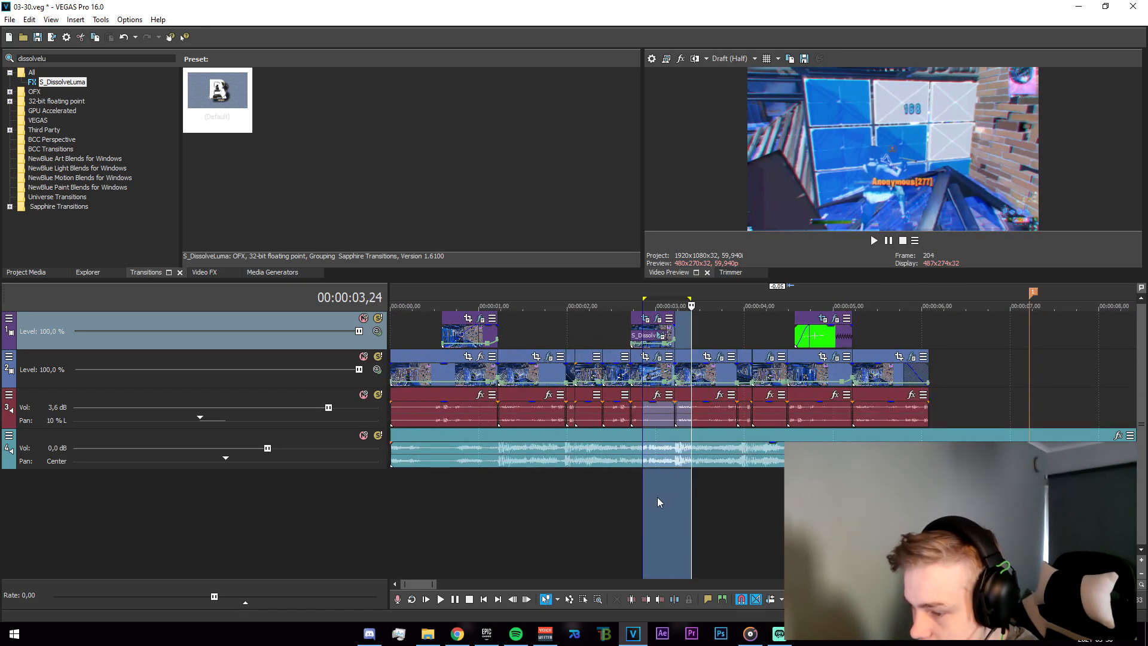
pyautogui.moveTo(696, 523); pyautogui.dragTo(710, 527)
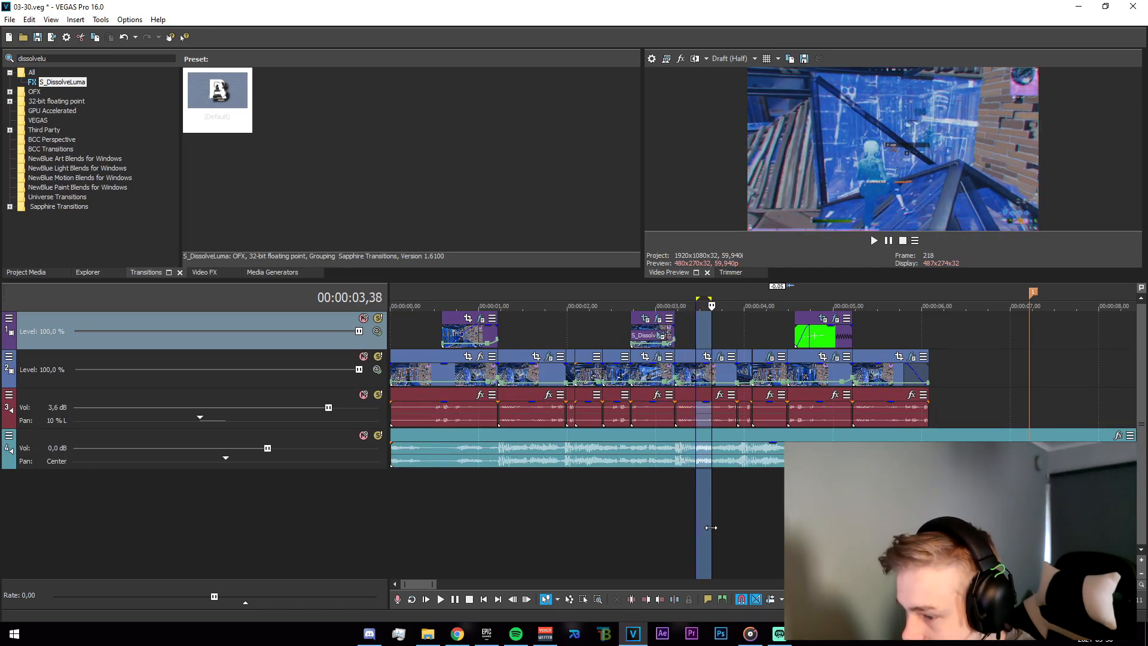
pyautogui.click(674, 526)
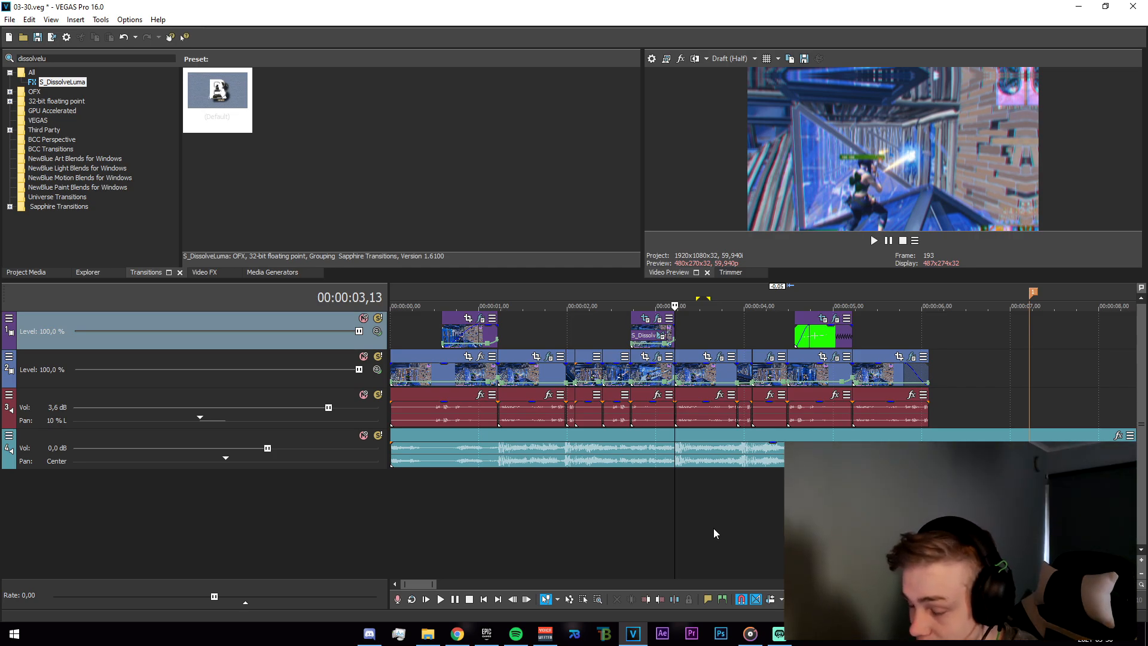
pyautogui.scroll(3, 739, 496)
pyautogui.moveTo(715, 499); pyautogui.dragTo(783, 515)
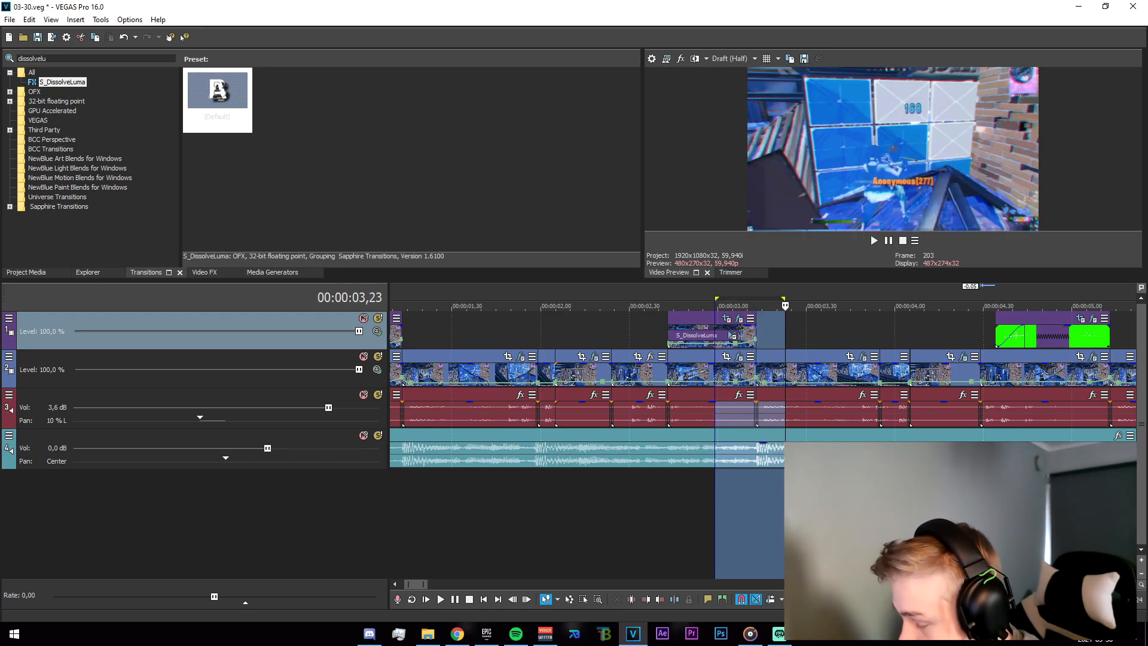
pyautogui.click(765, 494)
pyautogui.click(756, 485)
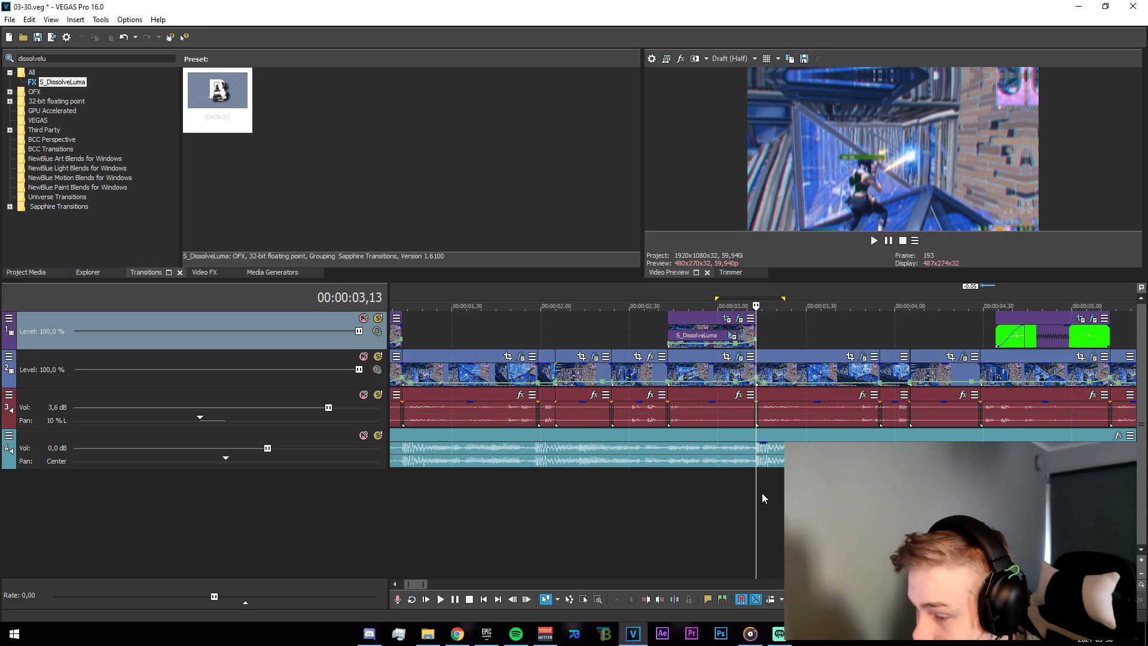
pyautogui.scroll(-2, 762, 488)
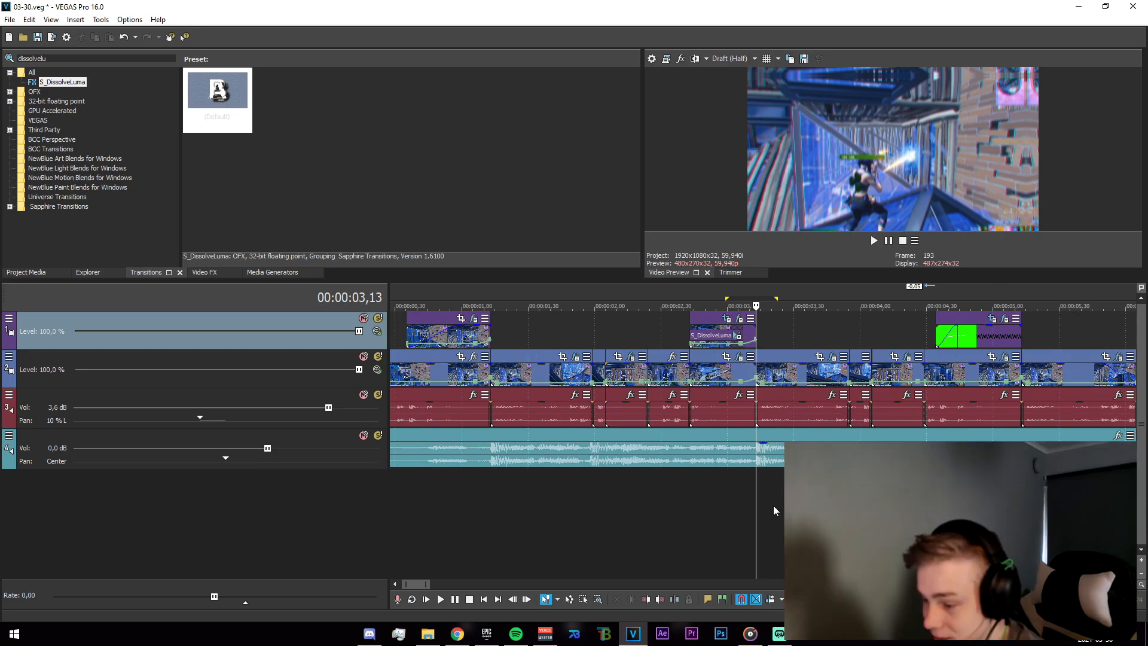
pyautogui.click(849, 508)
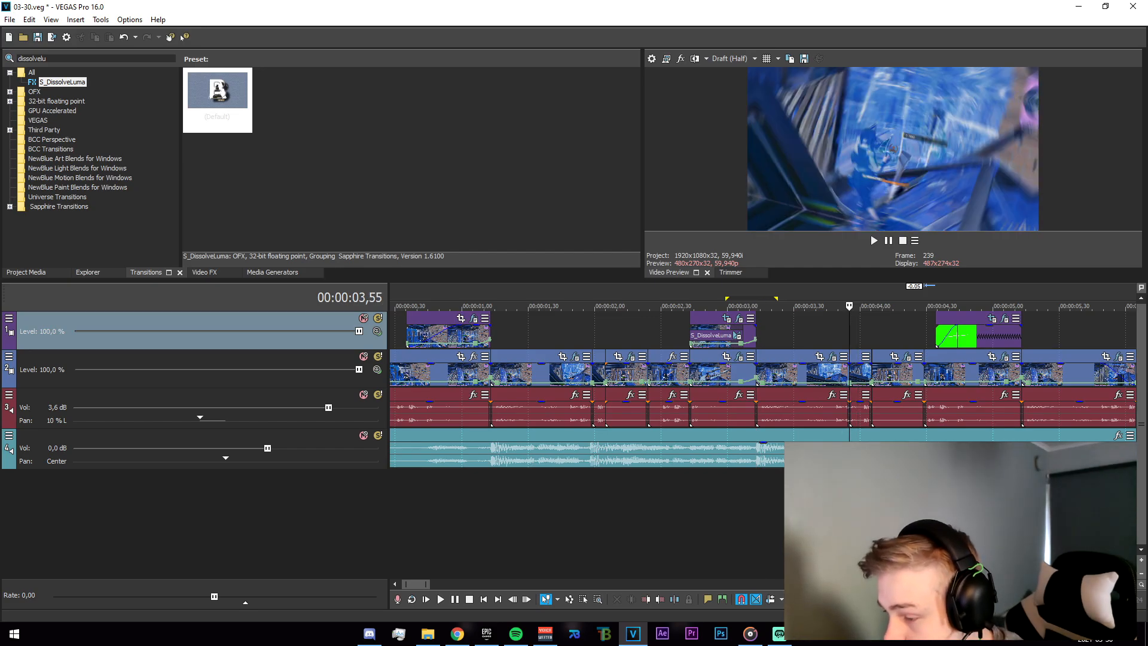
# Open the S_BlurMoCurves effect on the main-track clip near 3.5 seconds and inspect its Rotate keyframes.
pyautogui.scroll(3, 849, 508)
pyautogui.moveTo(662, 541); pyautogui.dragTo(910, 541)
pyautogui.moveTo(650, 521); pyautogui.dragTo(927, 520)
pyautogui.moveTo(727, 520)
pyautogui.mouseDown()
pyautogui.moveTo(903, 521)
pyautogui.moveTo(744, 508)
pyautogui.moveTo(871, 507)
pyautogui.mouseUp()
pyautogui.click(756, 493)
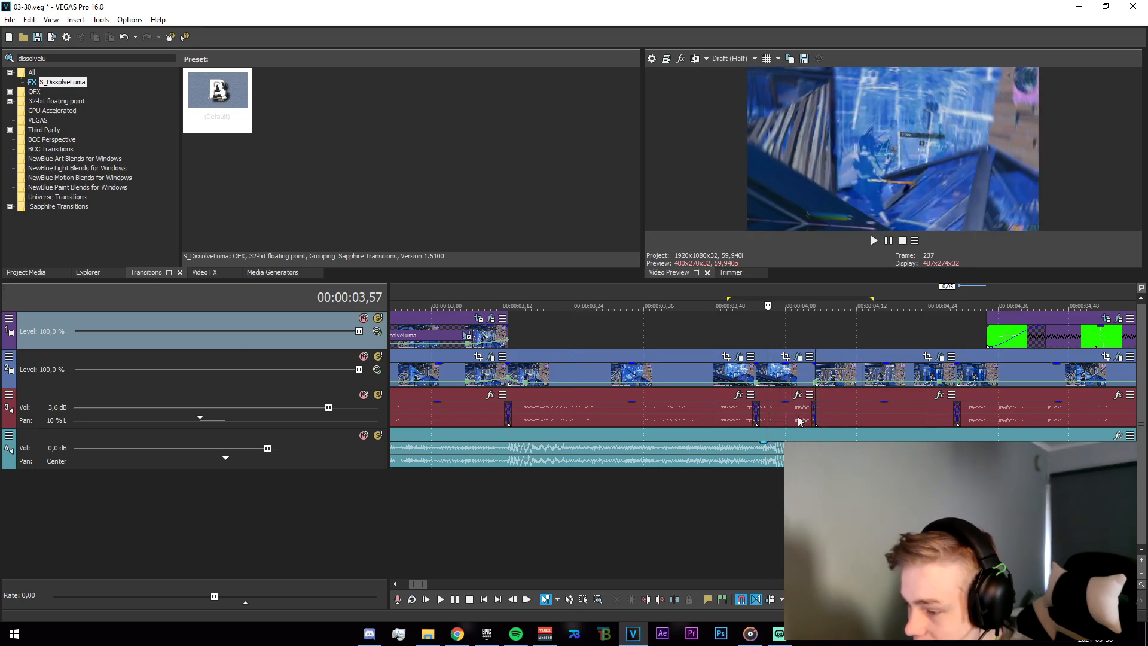
pyautogui.click(798, 357)
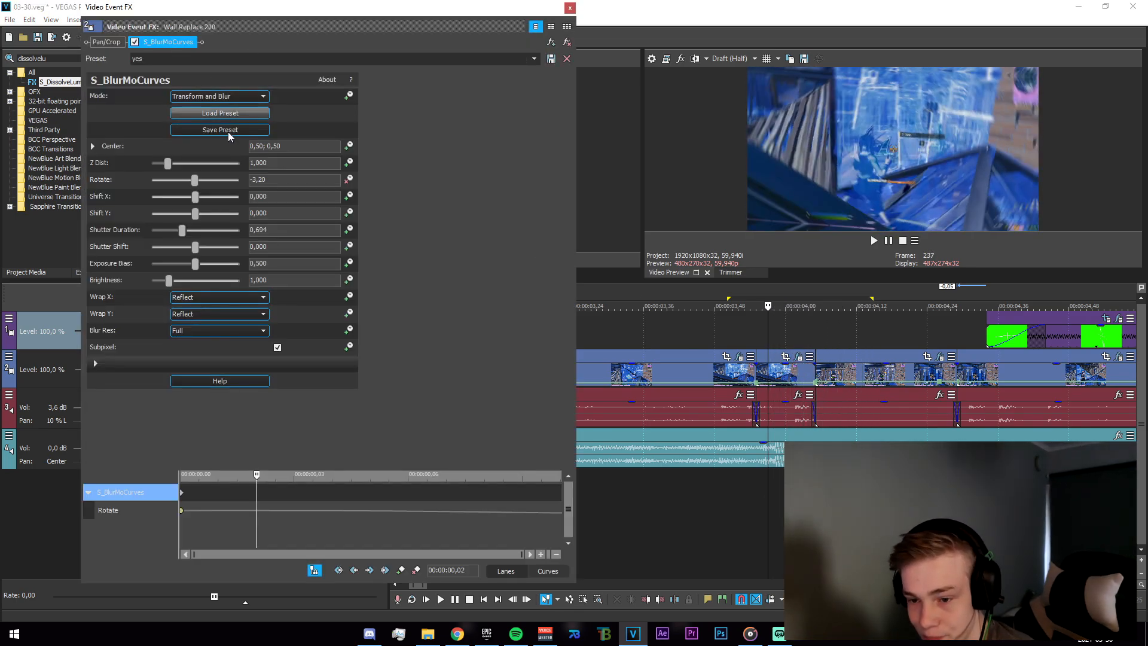
pyautogui.click(182, 510)
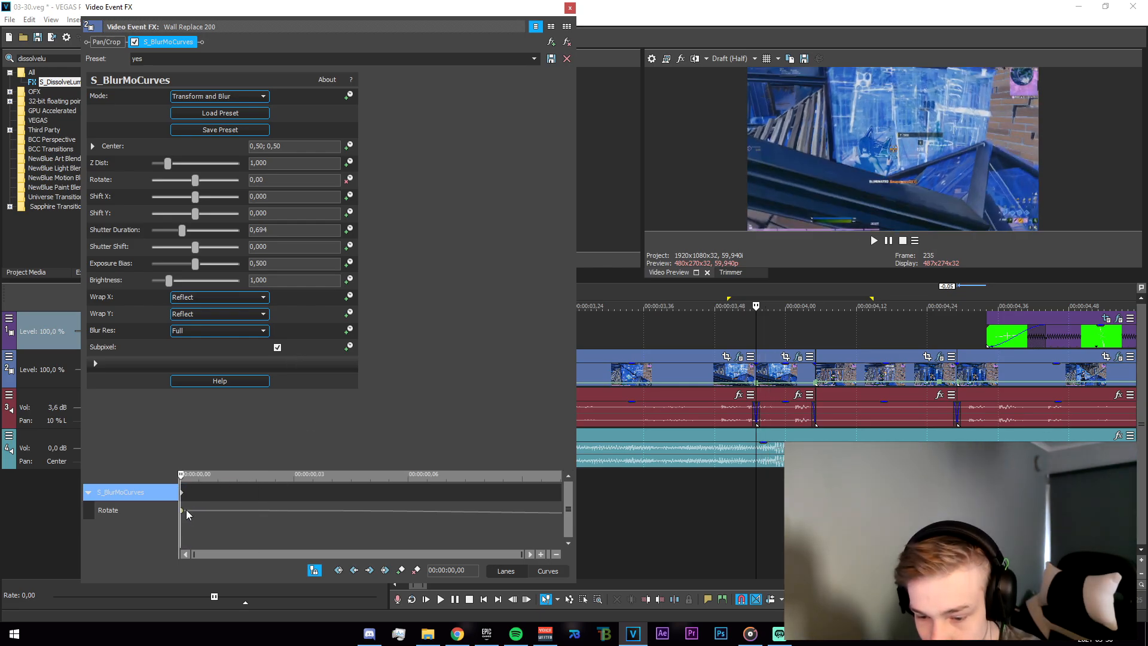
pyautogui.rightClick(182, 512)
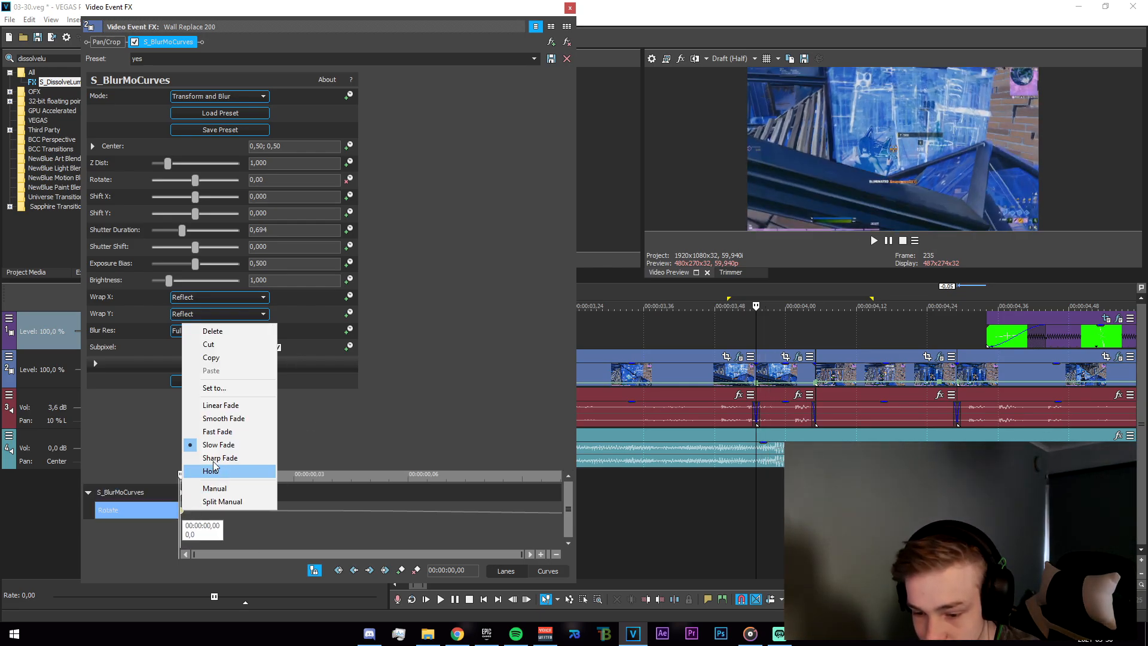
pyautogui.click(939, 357)
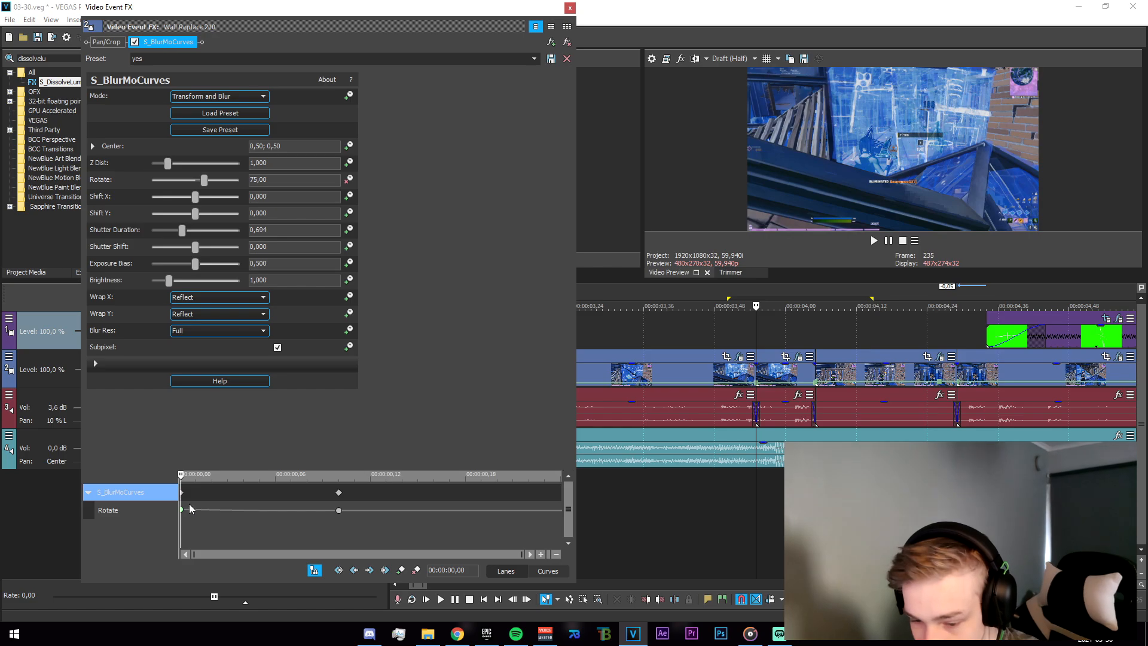
pyautogui.click(569, 7)
# Loop-play the section around four seconds after the blur transition.
pyautogui.moveTo(746, 298); pyautogui.dragTo(815, 298)
pyautogui.press('space')
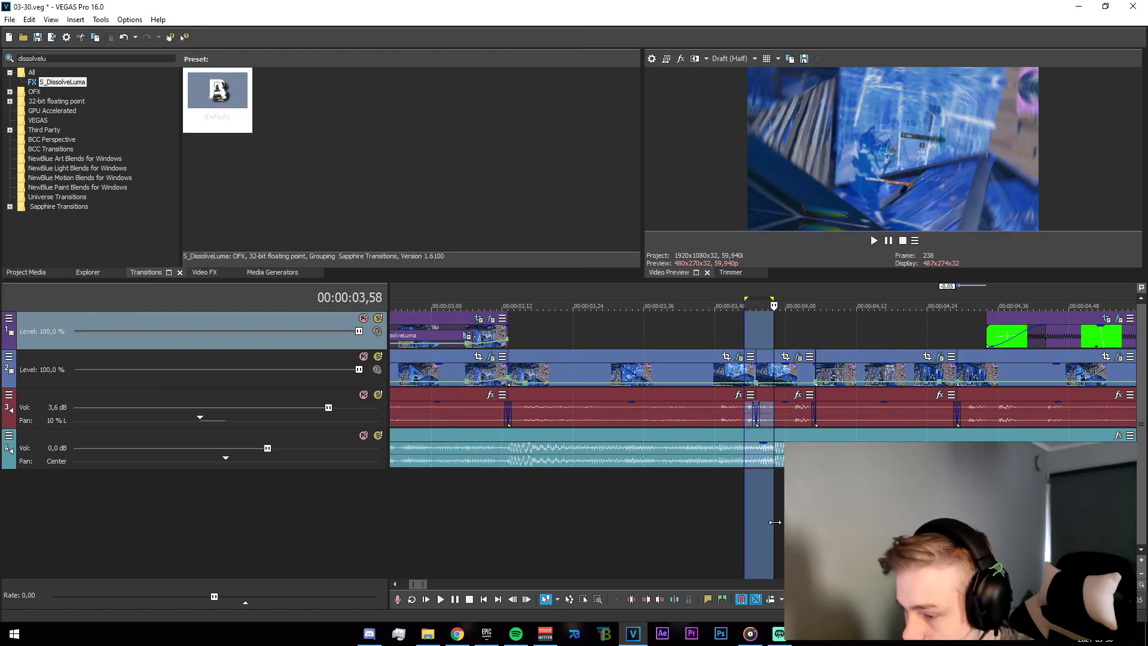
pyautogui.moveTo(757, 526); pyautogui.dragTo(885, 526)
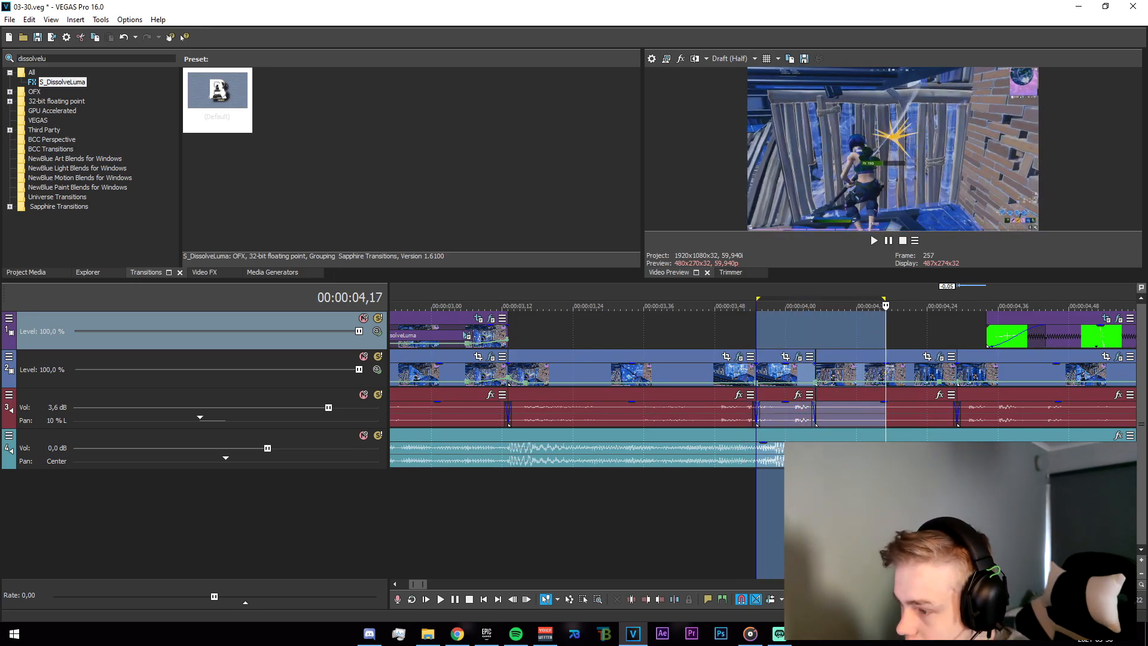
pyautogui.scroll(-3, 885, 526)
pyautogui.scroll(2, 884, 527)
pyautogui.click(814, 527)
pyautogui.moveTo(766, 526); pyautogui.dragTo(960, 526)
pyautogui.click(955, 526)
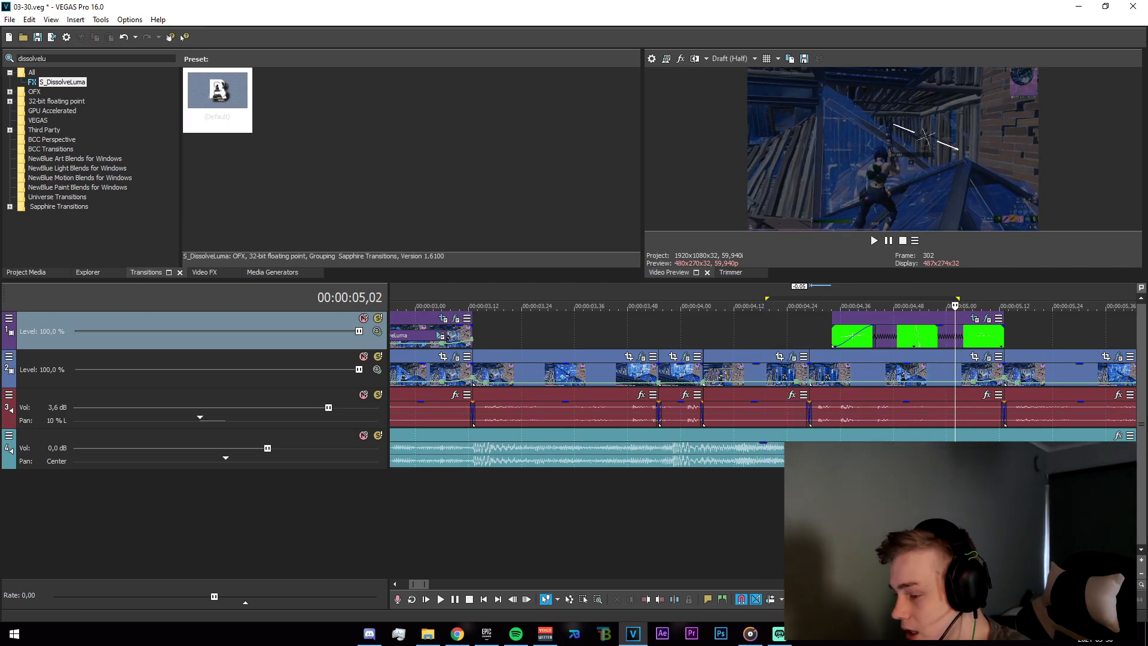
# Play through the top-track green-screen clip around 4.5 seconds from several positions.
pyautogui.click(906, 344)
pyautogui.click(921, 345)
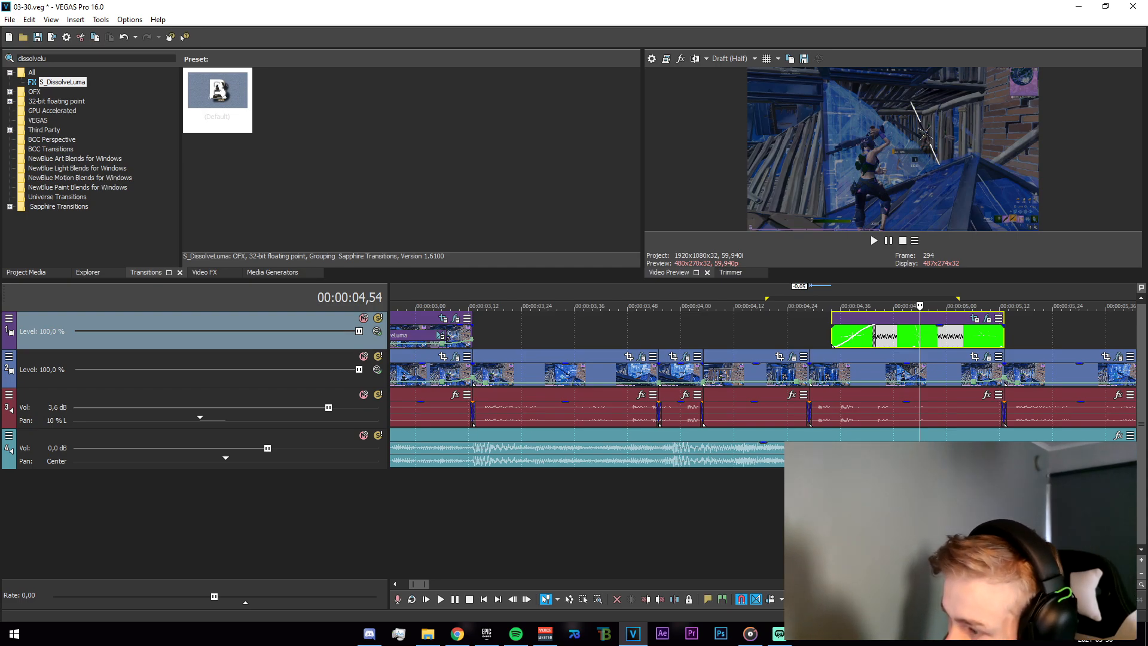
pyautogui.click(831, 514)
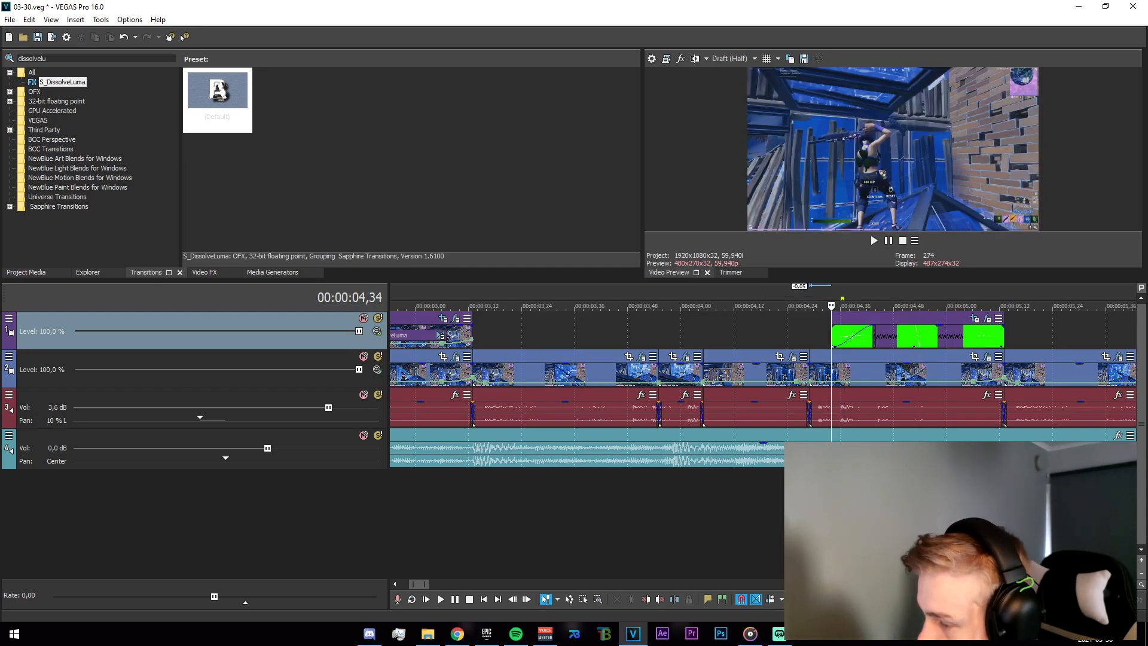
pyautogui.click(937, 514)
pyautogui.click(976, 514)
pyautogui.moveTo(1004, 514)
pyautogui.mouseDown()
pyautogui.moveTo(831, 514)
pyautogui.moveTo(1004, 514)
pyautogui.mouseUp()
pyautogui.click(831, 515)
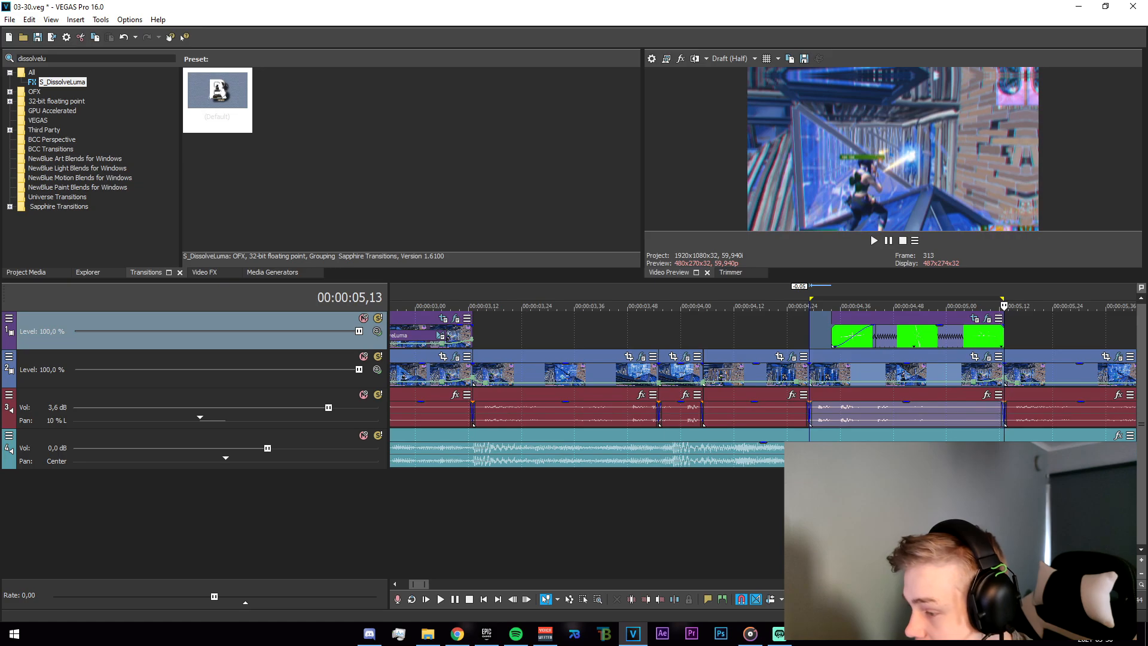
pyautogui.click(822, 514)
pyautogui.click(810, 514)
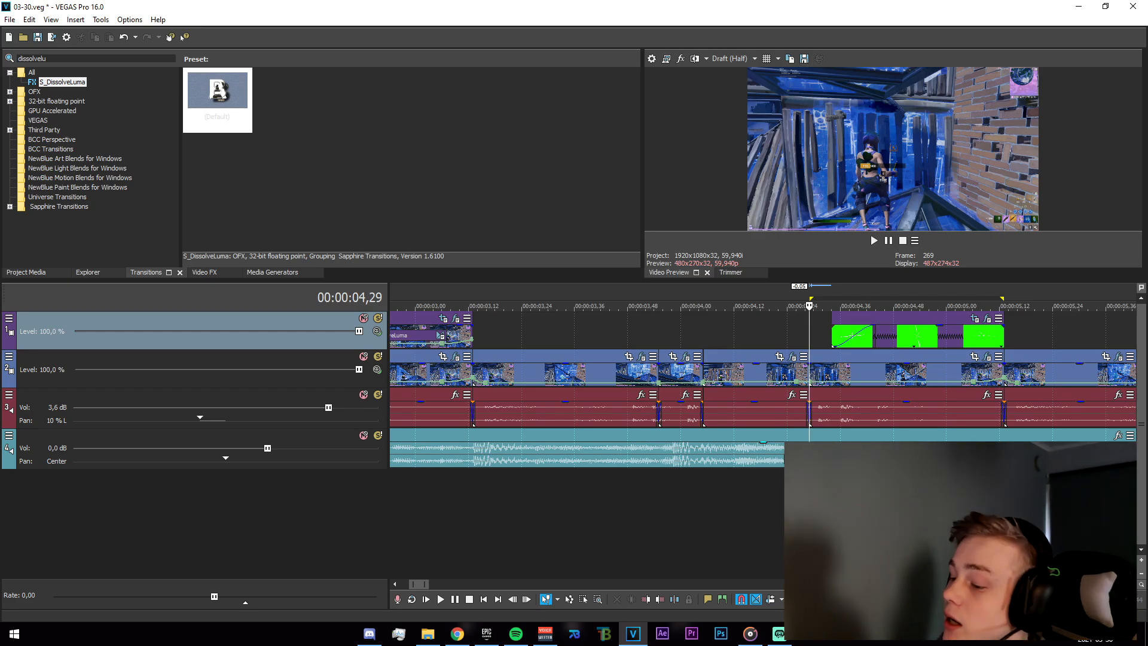
# Play the timeline, then open the green-screen clip's Pan/Crop and scrub through its position keyframes.
pyautogui.press('space')
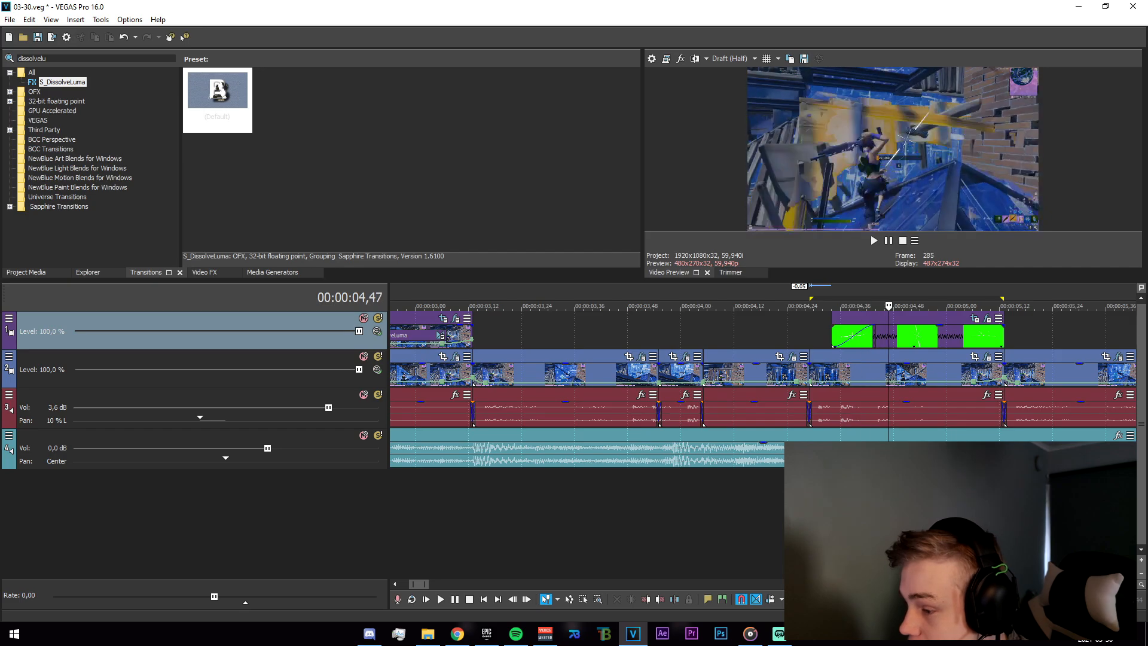
pyautogui.click(976, 319)
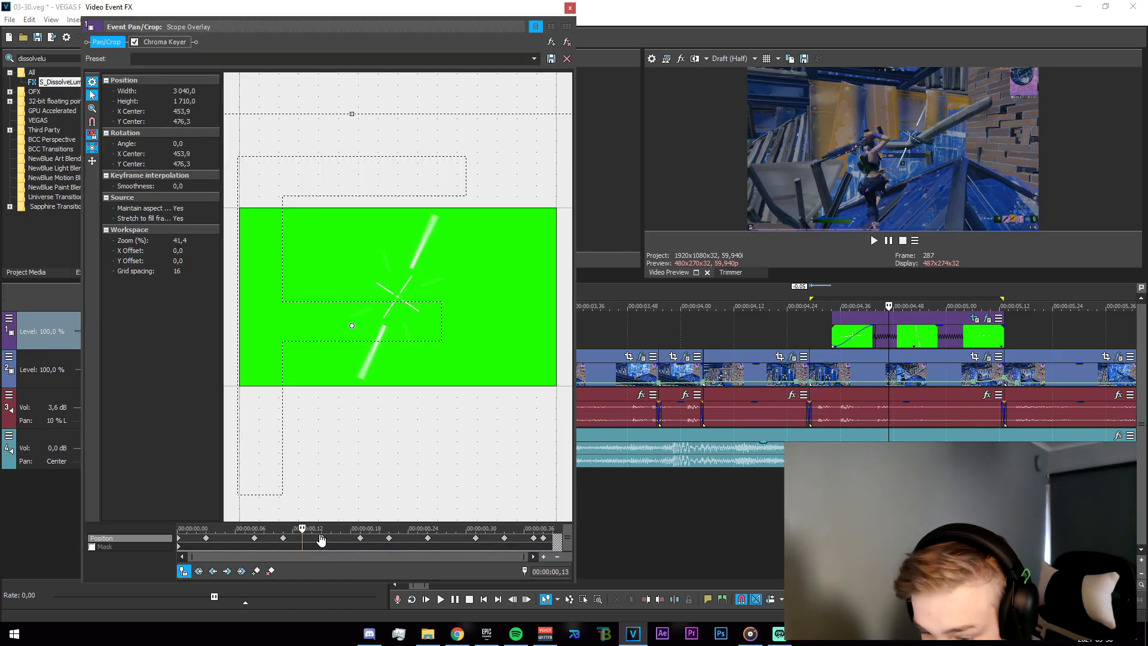
pyautogui.moveTo(283, 531); pyautogui.dragTo(363, 543)
pyautogui.click(570, 8)
# Open the S_Tint effect on the main-track clip near 4.5 seconds and scrub through its Tint Lights keyframes.
pyautogui.click(910, 514)
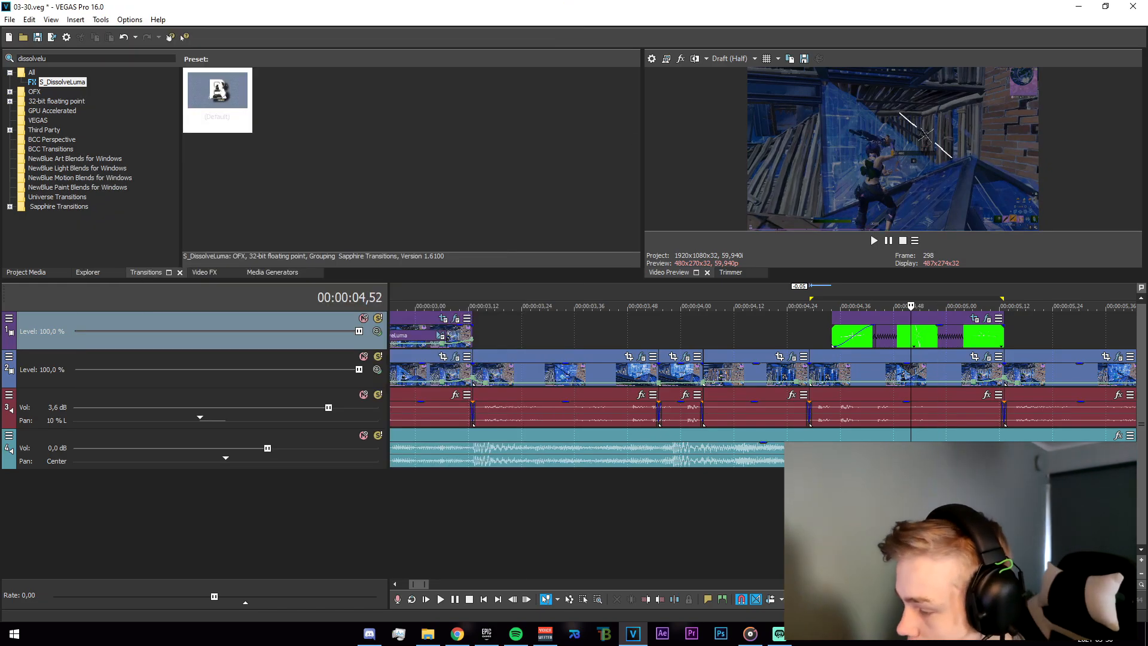
pyautogui.click(959, 514)
pyautogui.scroll(-2, 960, 514)
pyautogui.click(763, 358)
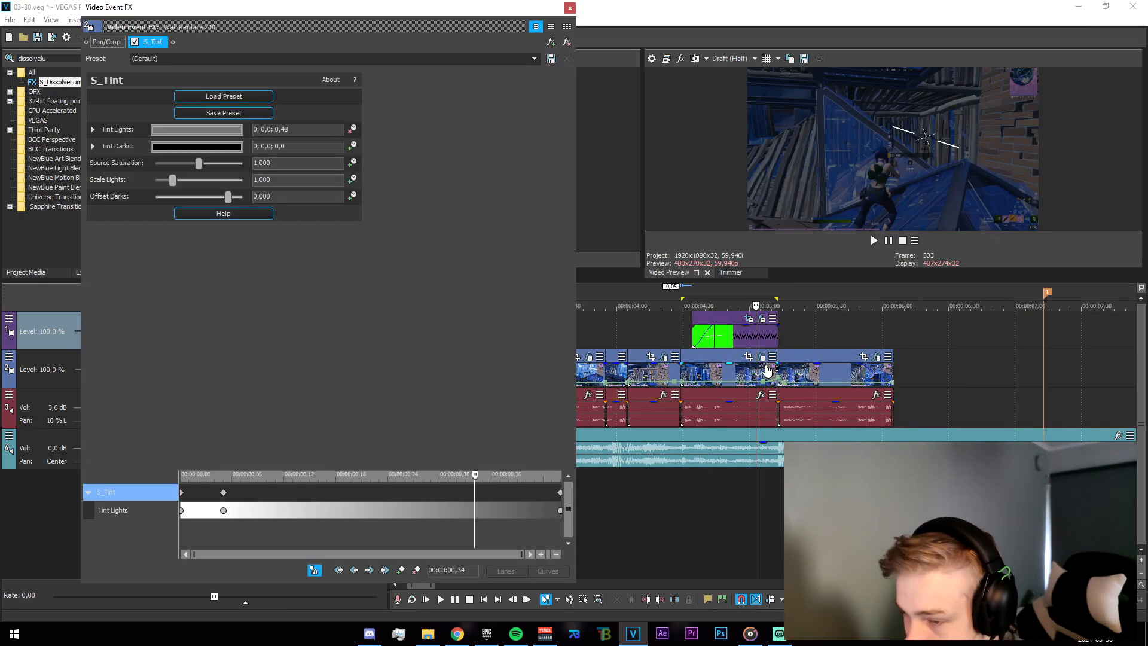
pyautogui.moveTo(476, 480); pyautogui.dragTo(149, 451)
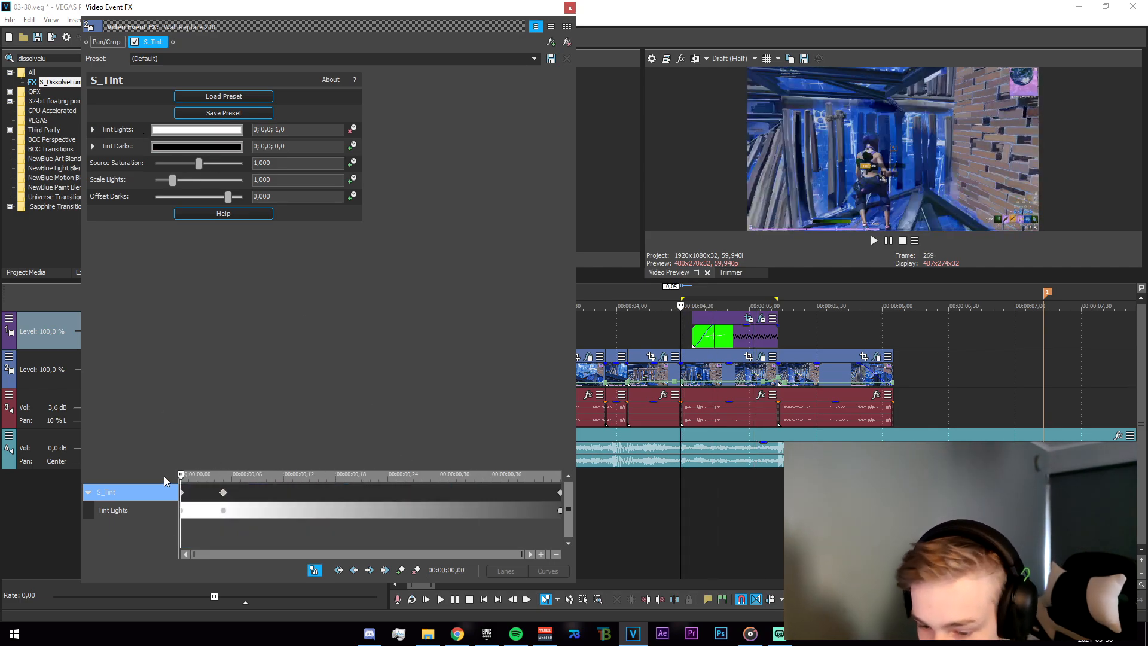
pyautogui.moveTo(183, 478); pyautogui.dragTo(662, 531)
# Lower the Tint Lights brightness at the last S_Tint keyframe to 0.18 and close the effect window.
pyautogui.click(177, 131)
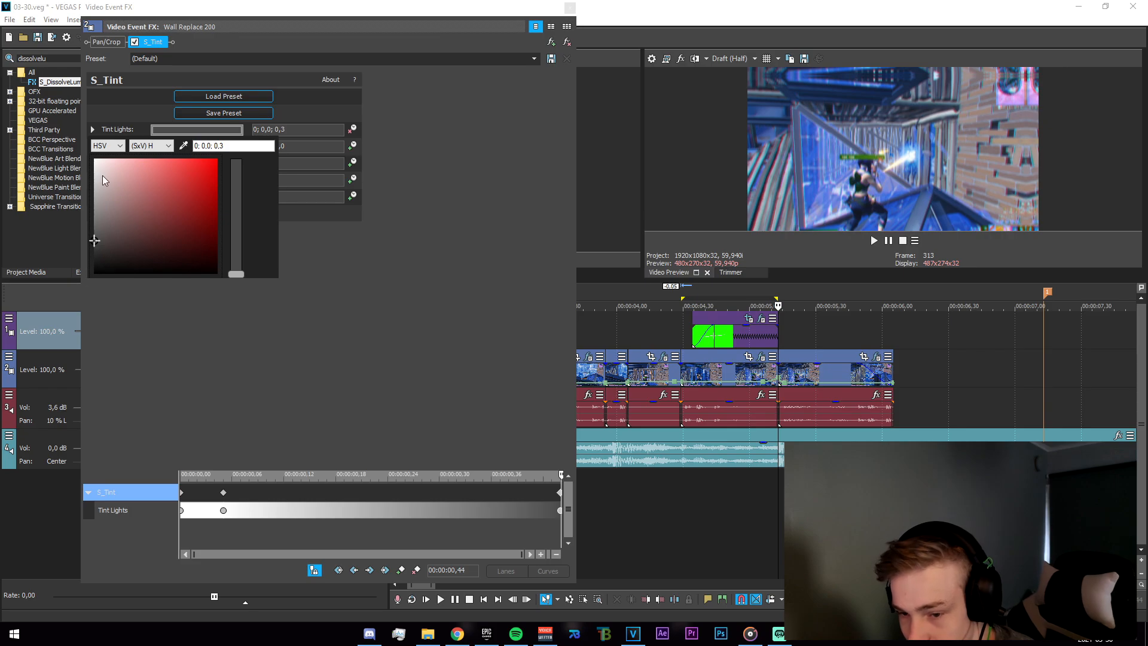
pyautogui.moveTo(113, 260); pyautogui.dragTo(0, 262)
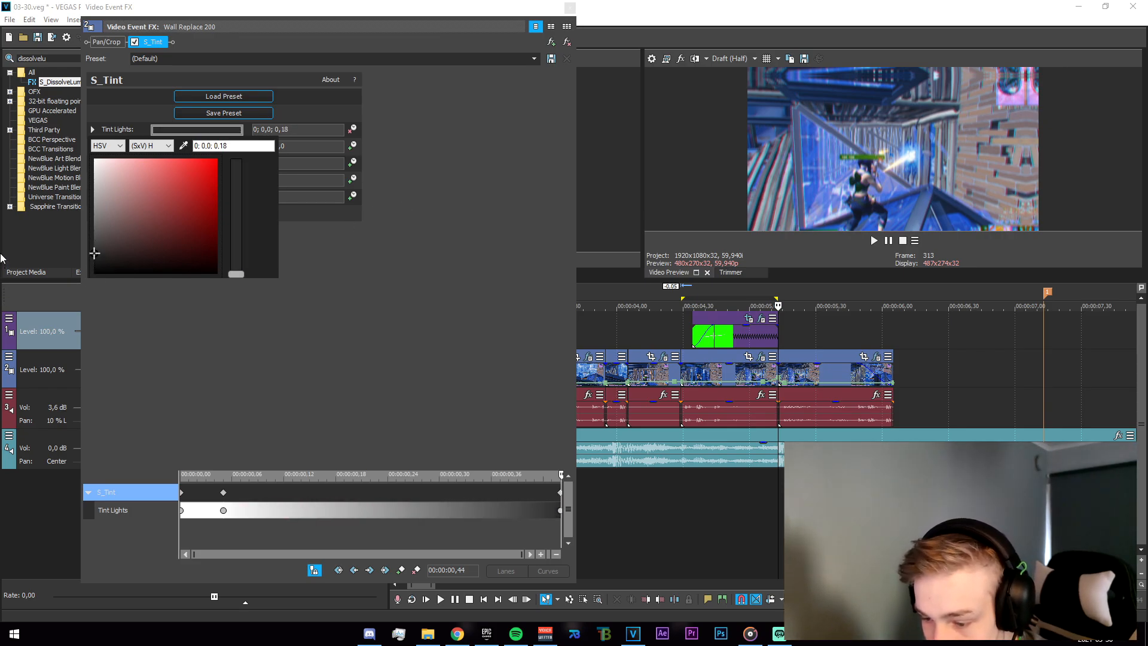
pyautogui.click(566, 6)
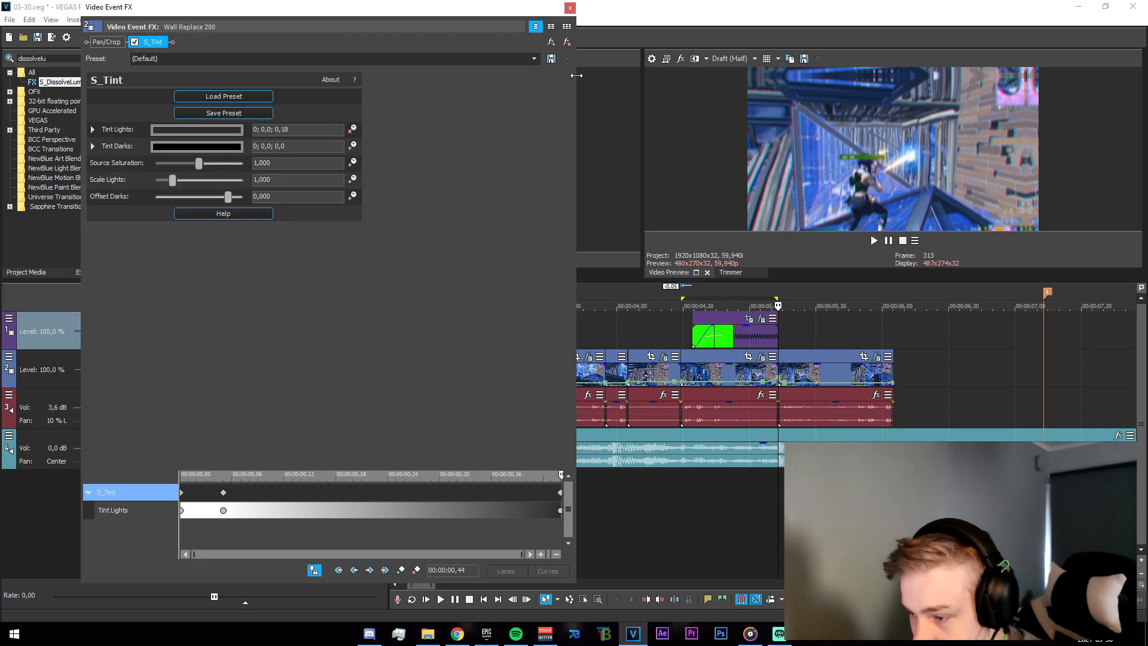
pyautogui.click(711, 502)
pyautogui.click(732, 517)
pyautogui.click(566, 8)
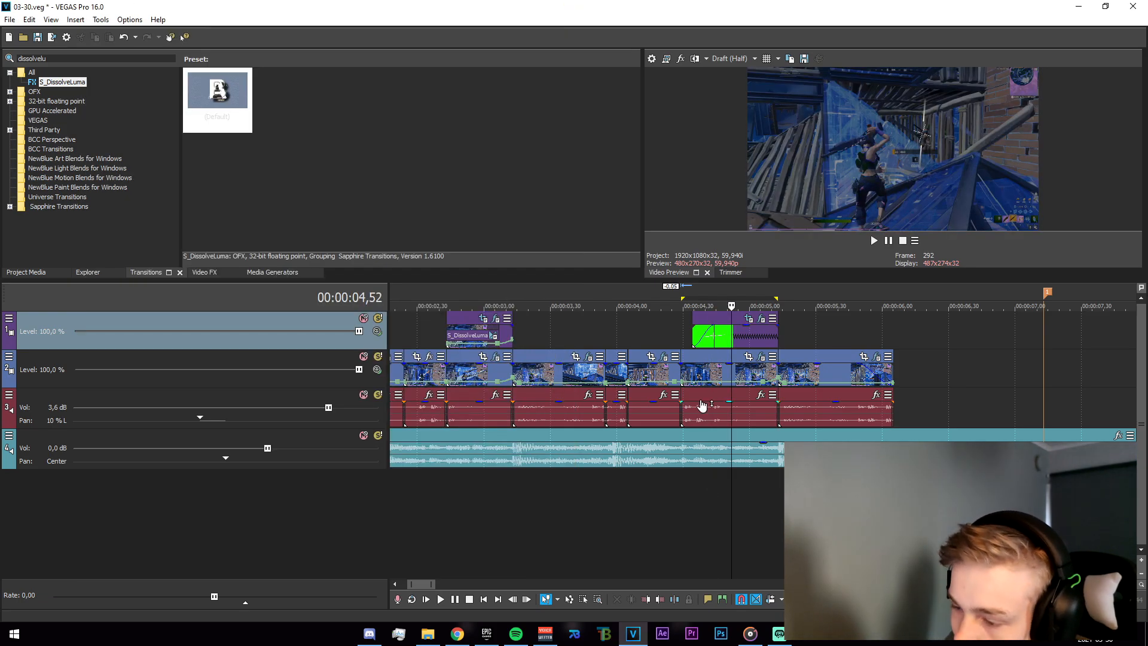
# Open the Chroma Keyer on the top-track green-screen clip and inspect its key colour settings.
pyautogui.click(734, 336)
pyautogui.click(739, 336)
pyautogui.click(756, 336)
pyautogui.click(747, 338)
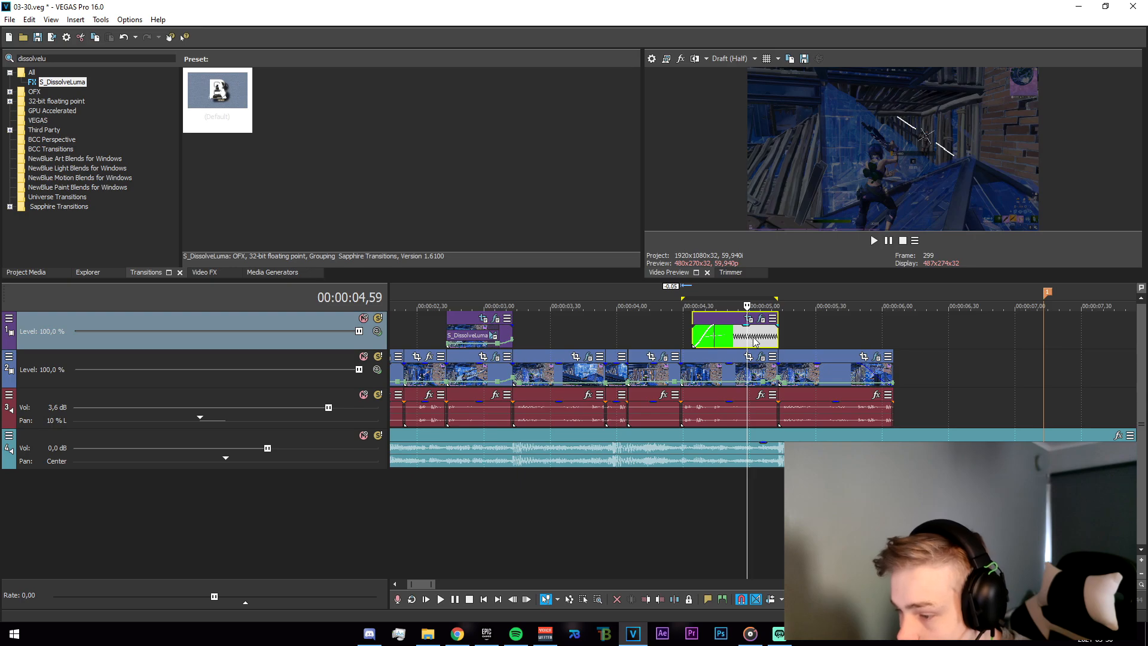
pyautogui.click(760, 319)
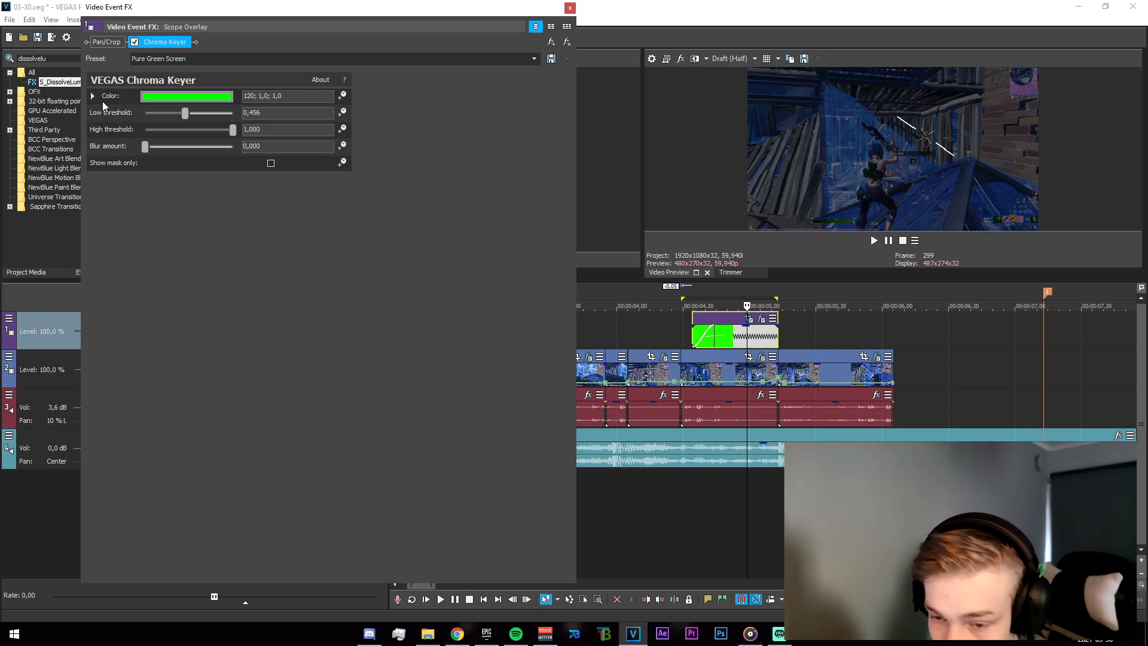
pyautogui.click(187, 96)
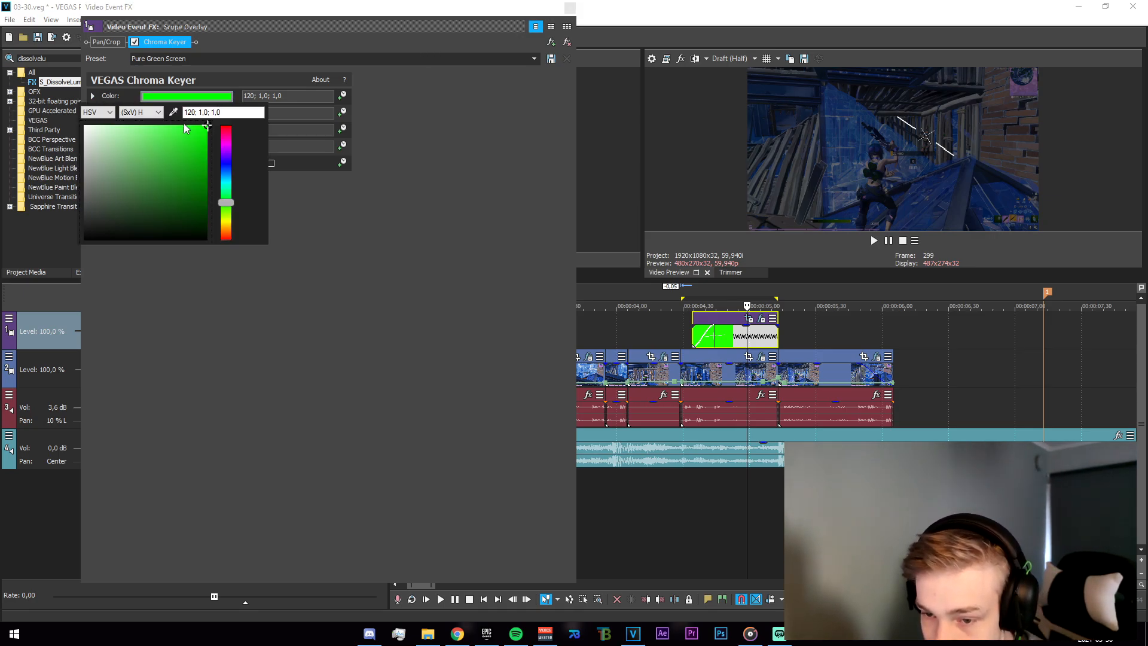
pyautogui.click(483, 252)
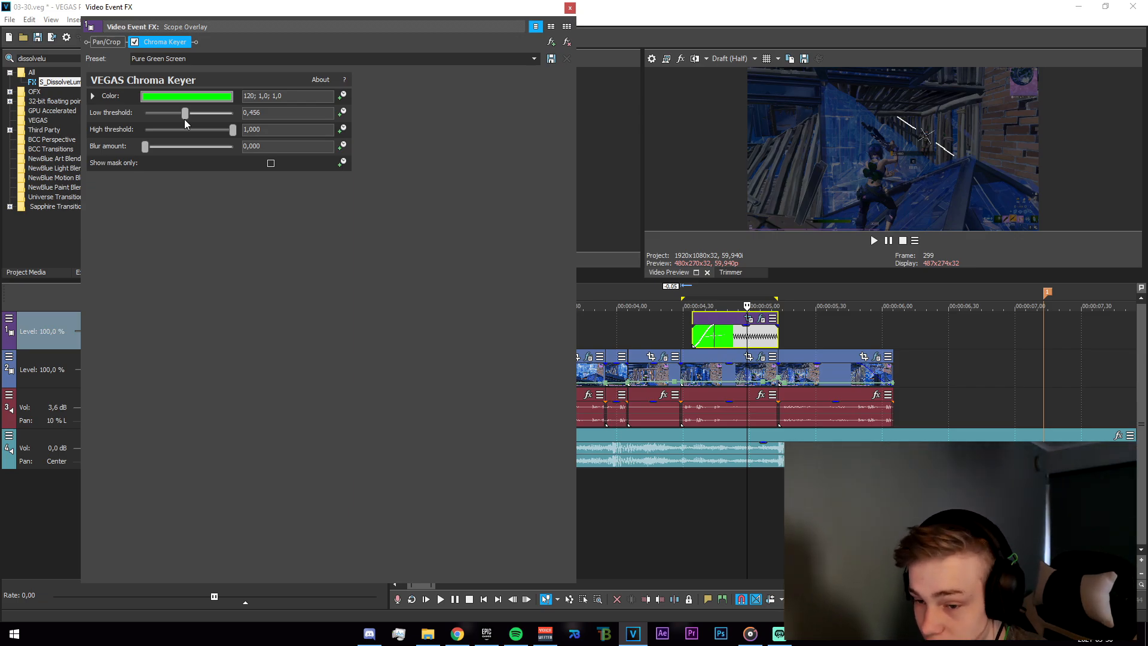
pyautogui.click(570, 8)
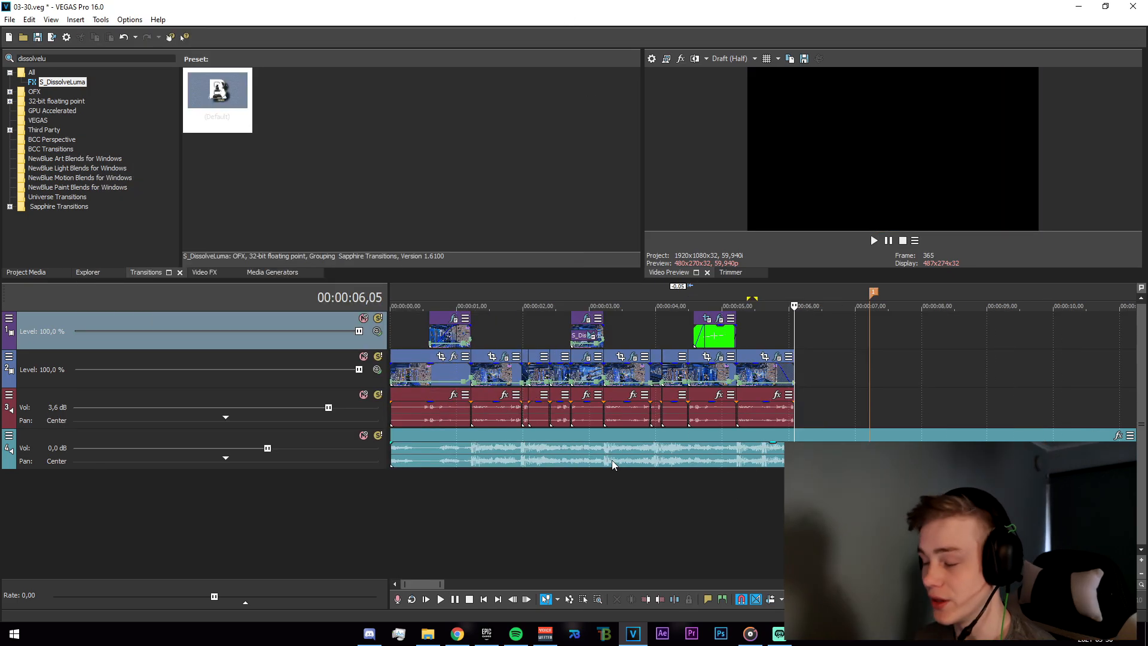